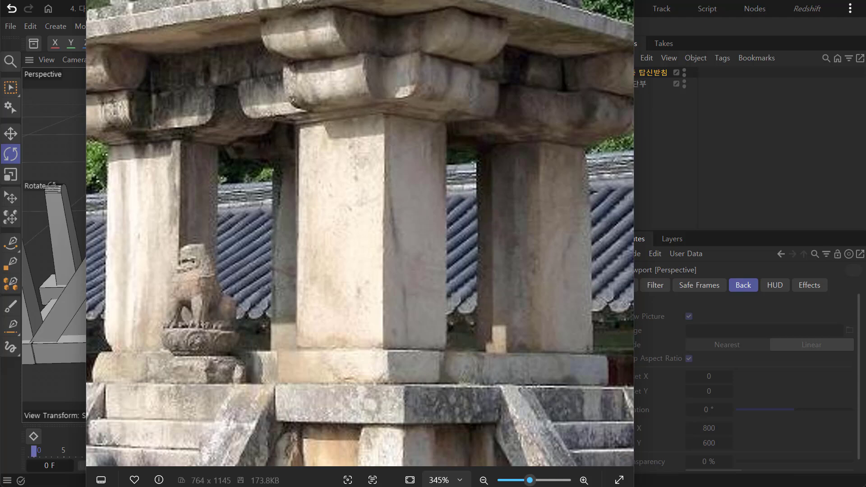
Minimise the reference photo and check the Top view's background image settings for the plan drawing 다보탑의 기단.jpg.
key(super+Down)
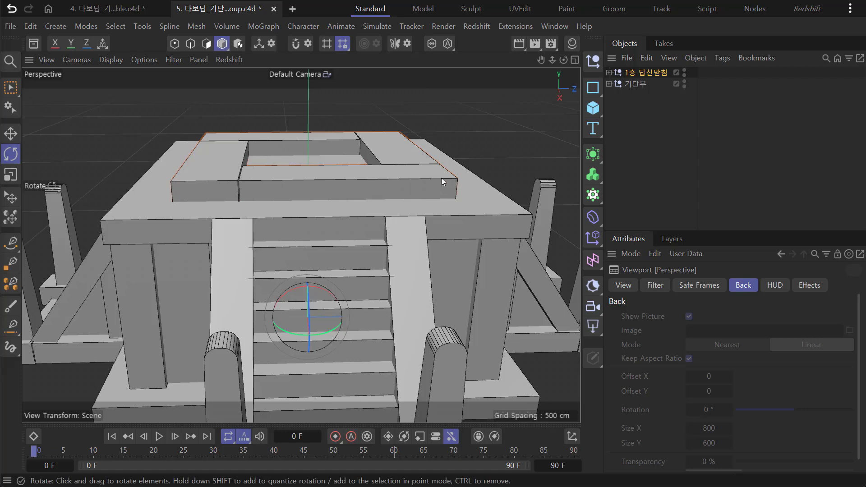
middle_click(348, 209)
middle_click(455, 146)
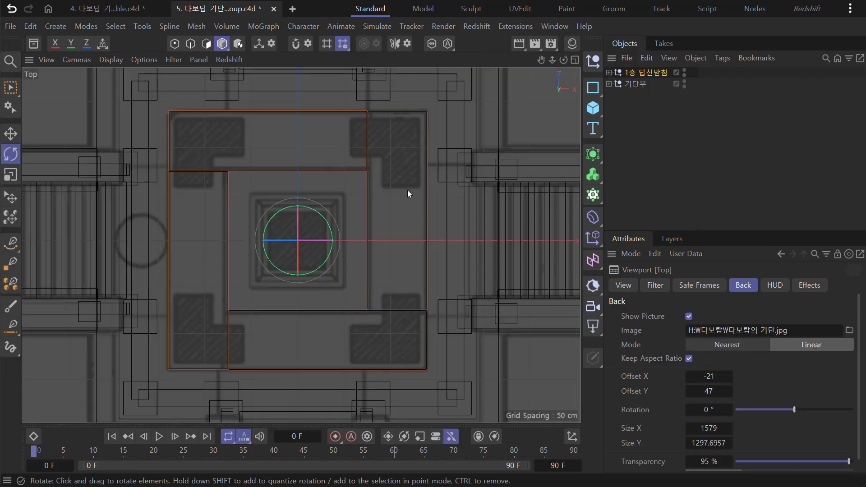
scroll(336, 229, up, 3)
scroll(324, 237, down, 2)
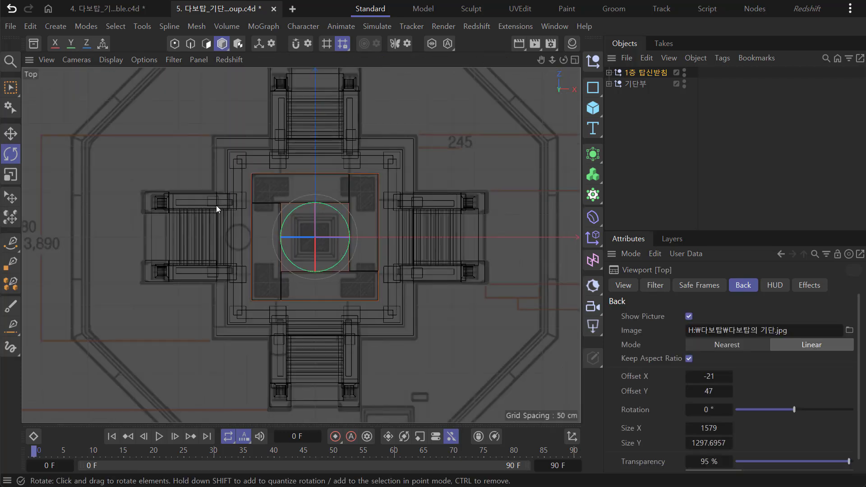
click(42, 60)
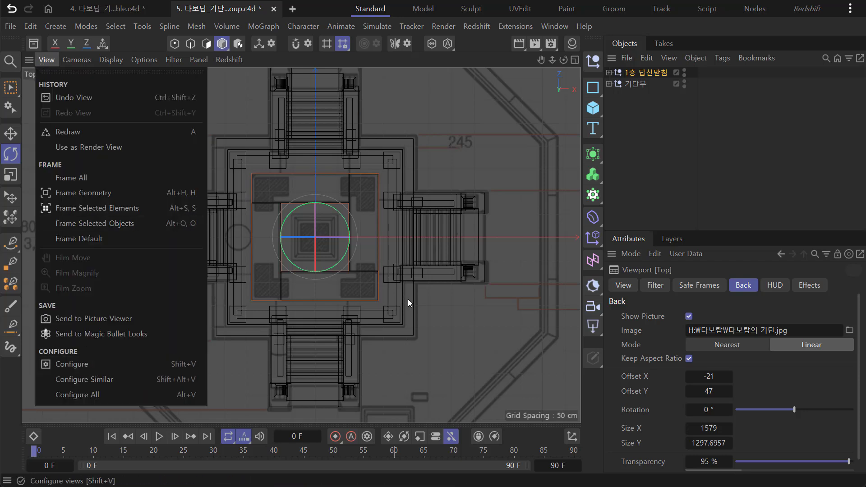
click(738, 204)
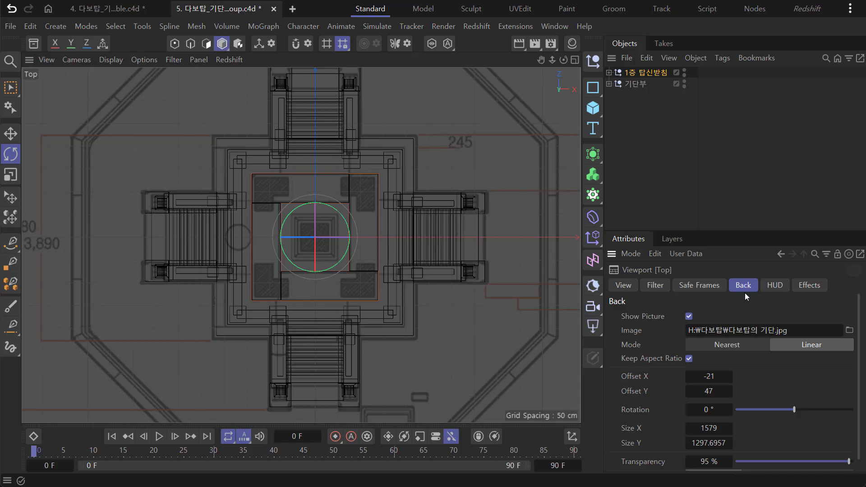
drag(728, 330, 766, 330)
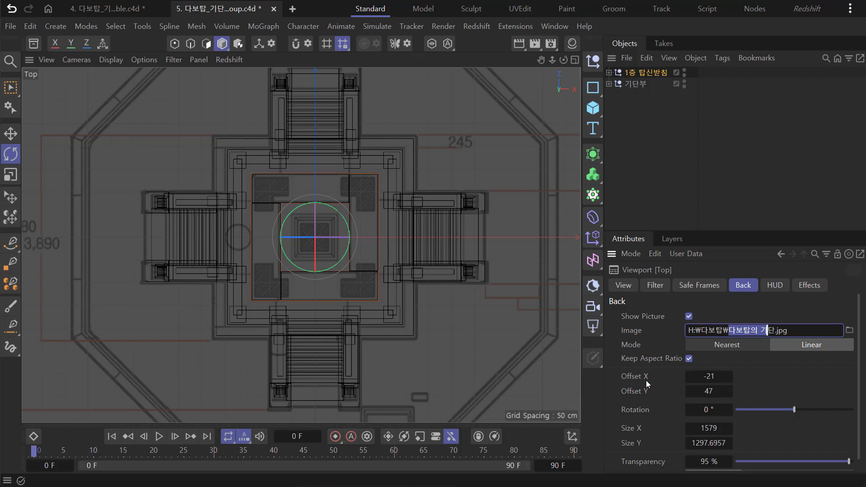
Examine how the hatched pillar footprints in the plan drawing sit on the square first-storey base slabs.
scroll(350, 258, up, 3)
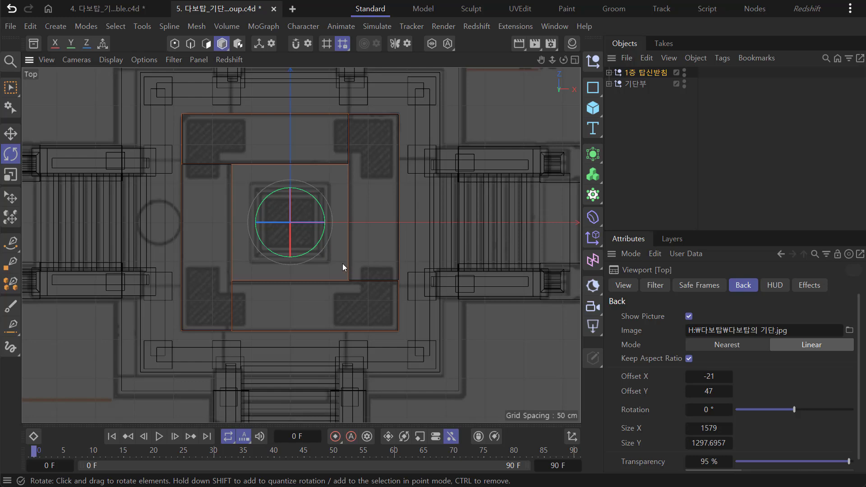
scroll(345, 270, up, 2)
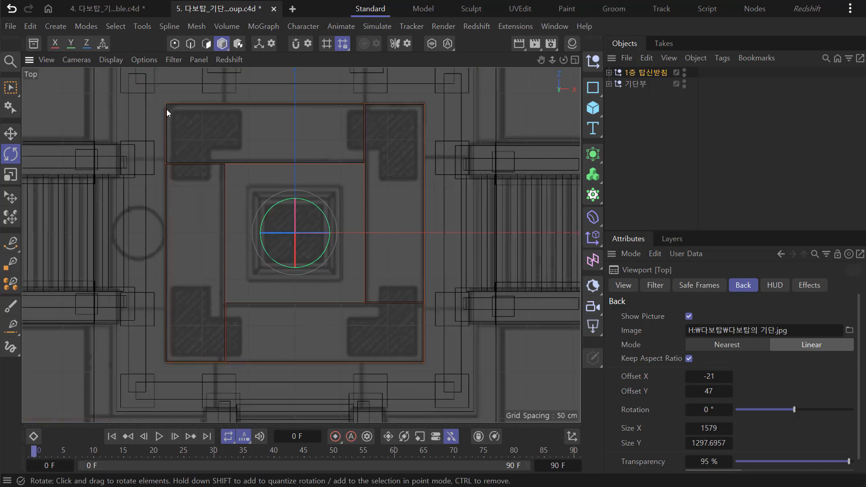
scroll(426, 301, down, 3)
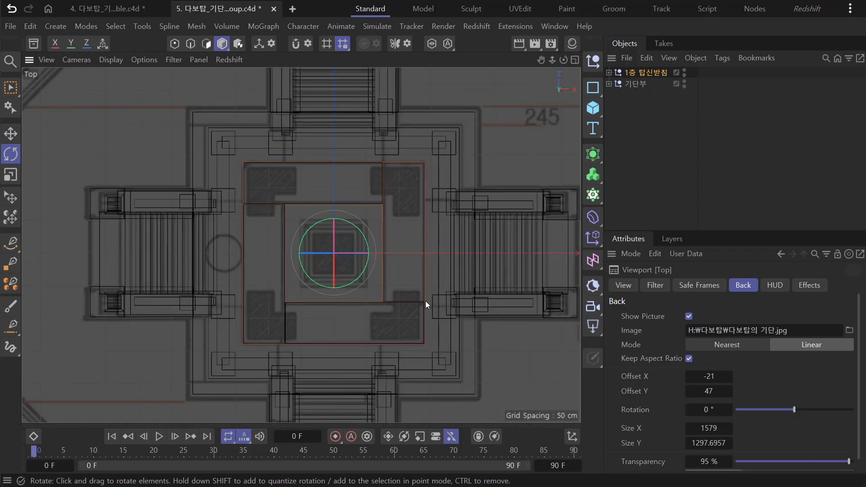
scroll(440, 223, down, 2)
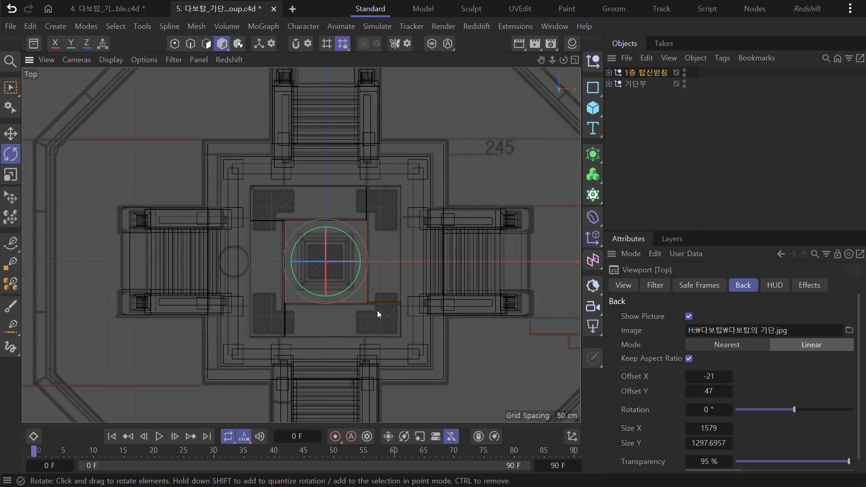
scroll(381, 311, up, 2)
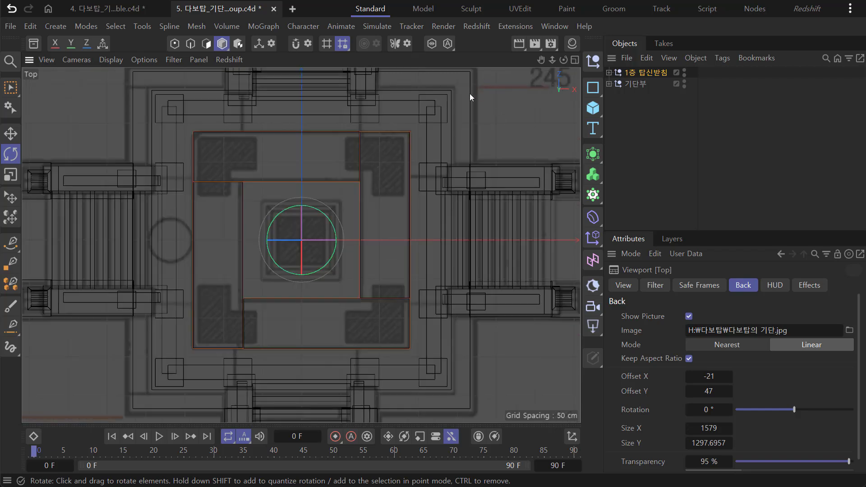
scroll(453, 156, up, 3)
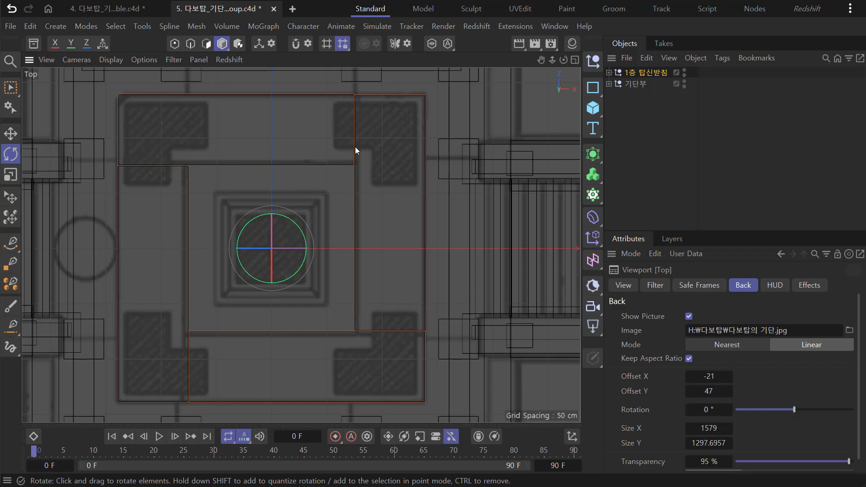
Examine the first-storey pillars and the dimensions of the whole pagoda in the front elevation drawing.
middle_click(349, 183)
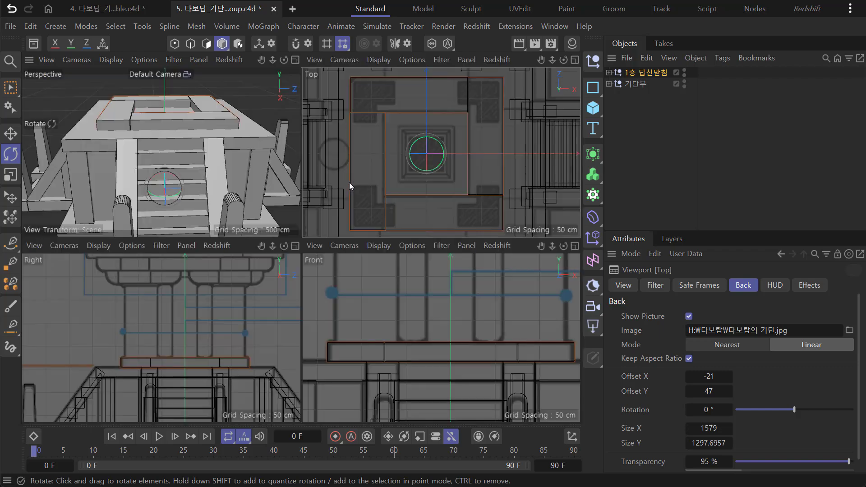
middle_click(410, 304)
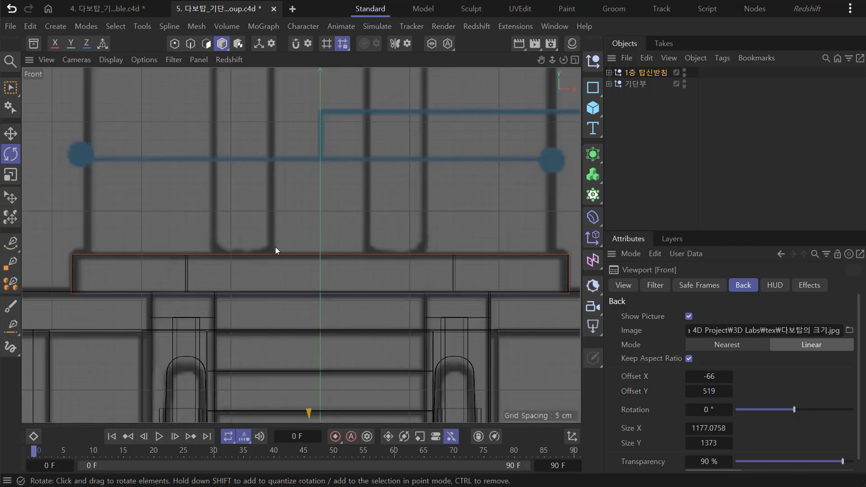
scroll(200, 206, down, 6)
scroll(210, 215, down, 2)
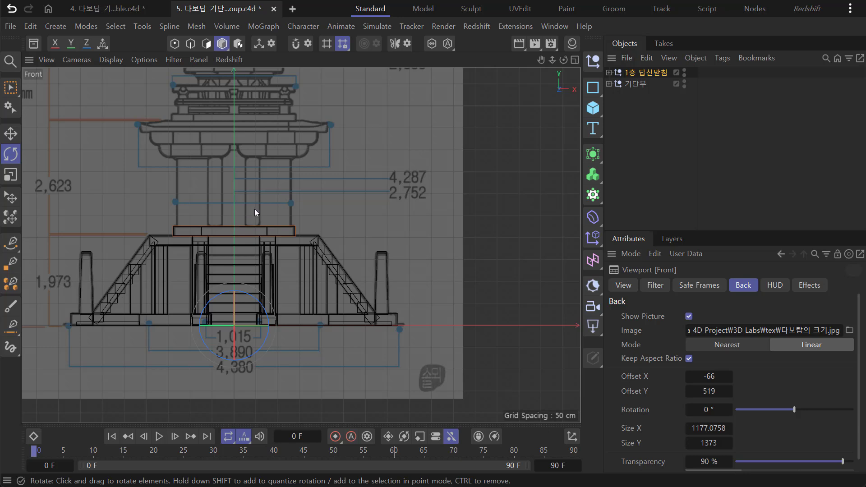
scroll(284, 203, down, 3)
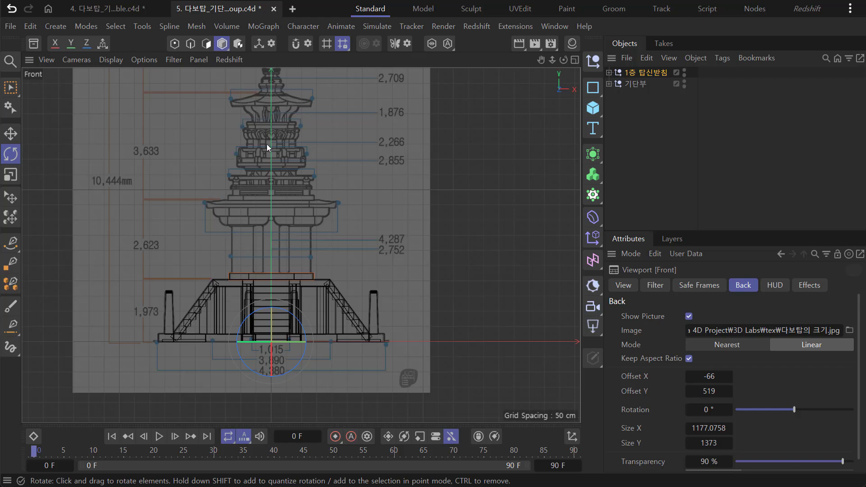
Inspect the L-shaped corner pillar footprints and the central square footprint in the top plan again.
middle_click(299, 245)
middle_click(384, 194)
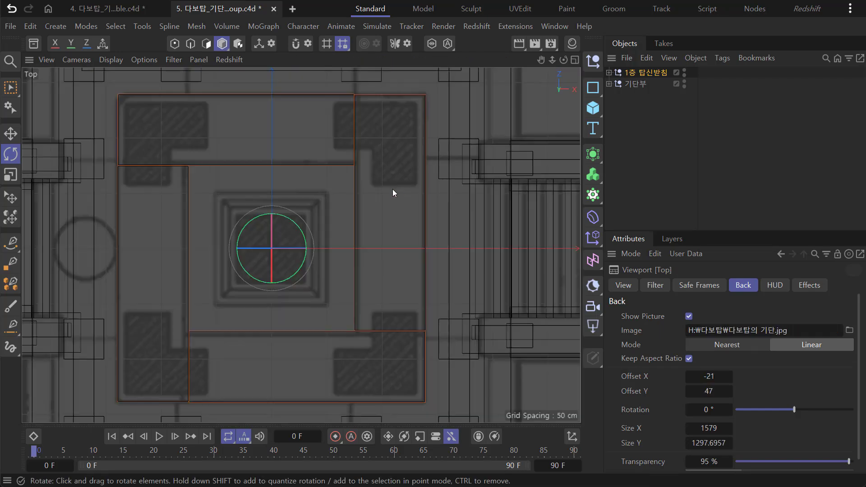
scroll(377, 212, up, 2)
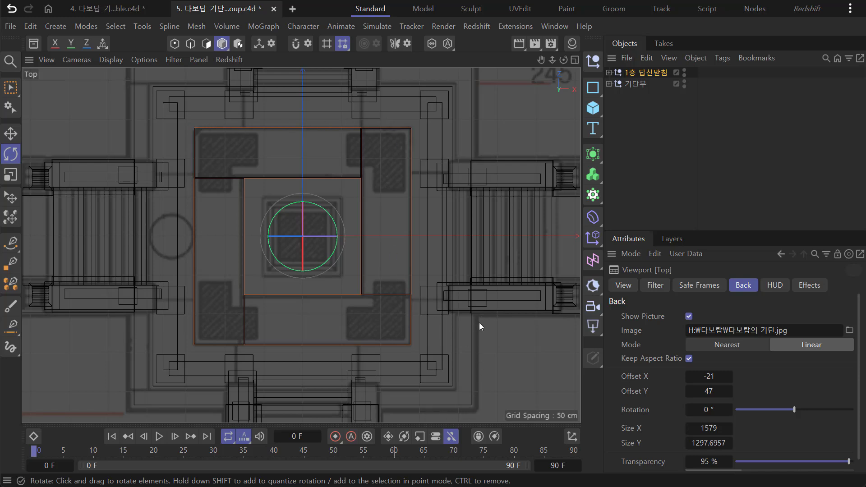
alt+middle_drag(478, 323, 439, 339)
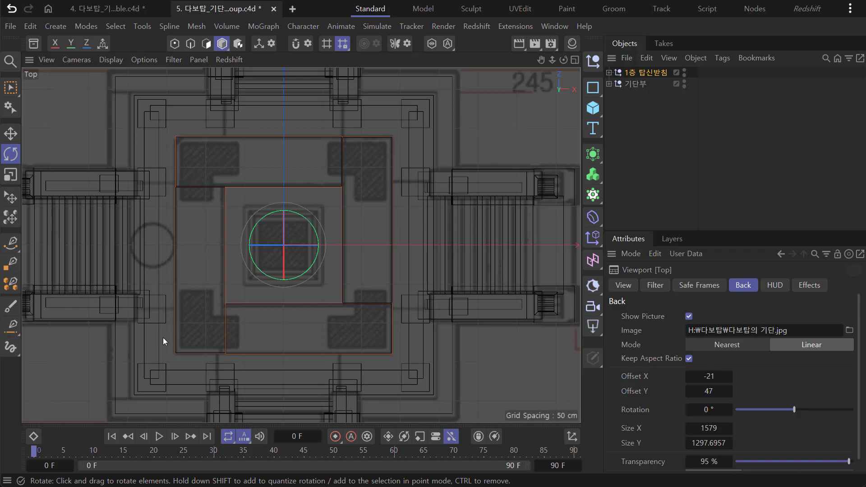
scroll(299, 335, up, 5)
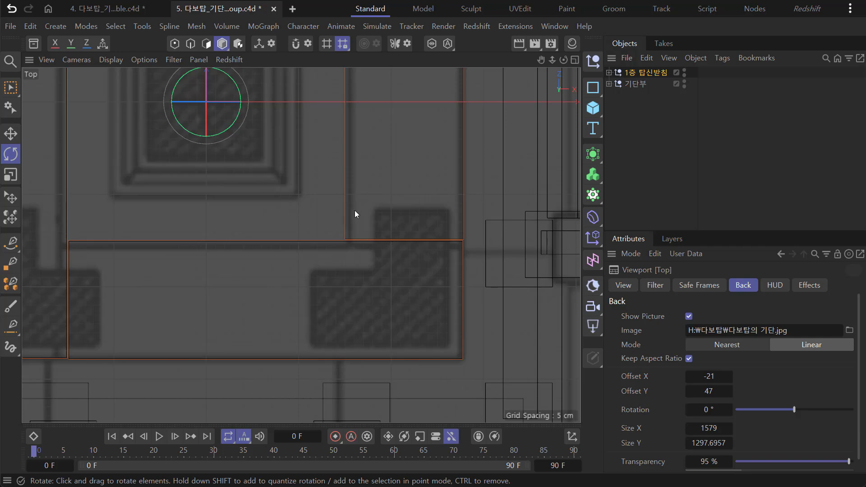
scroll(363, 262, down, 5)
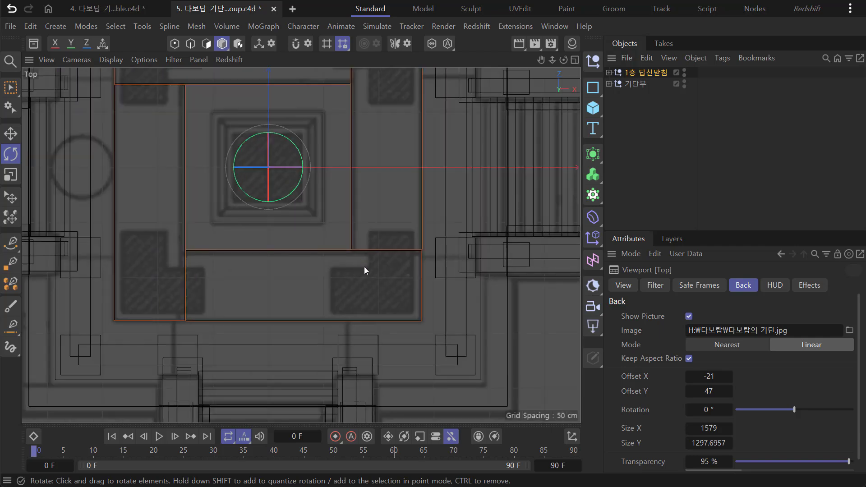
scroll(365, 269, down, 1)
Add a cube and move it in the Front view up to the rightmost first-storey pillar of the elevation drawing.
middle_click(359, 248)
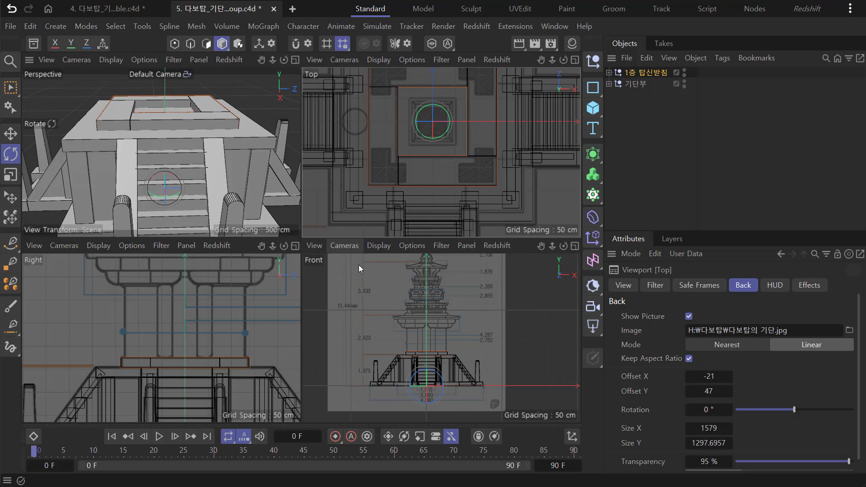
middle_click(380, 291)
scroll(297, 283, up, 5)
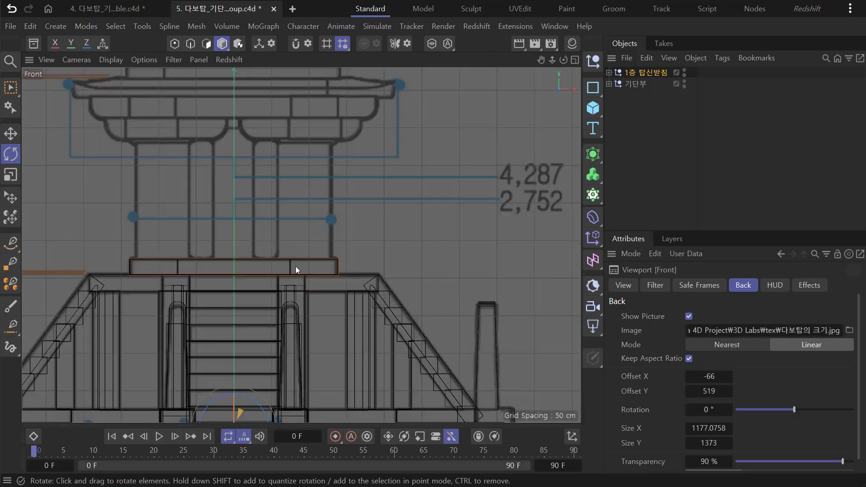
scroll(341, 284, up, 2)
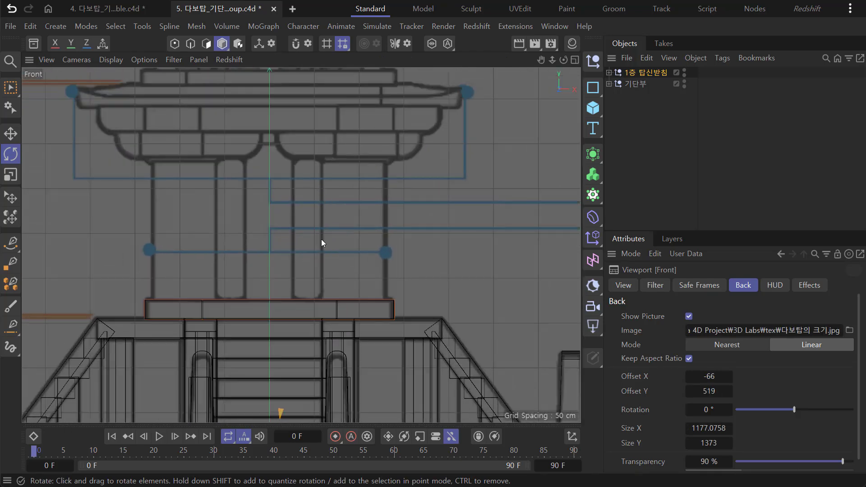
scroll(373, 215, down, 2)
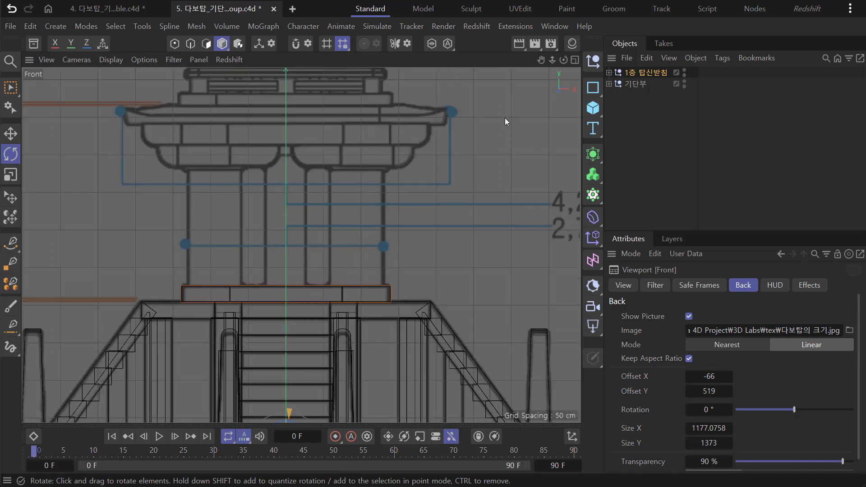
click(593, 107)
scroll(383, 246, down, 2)
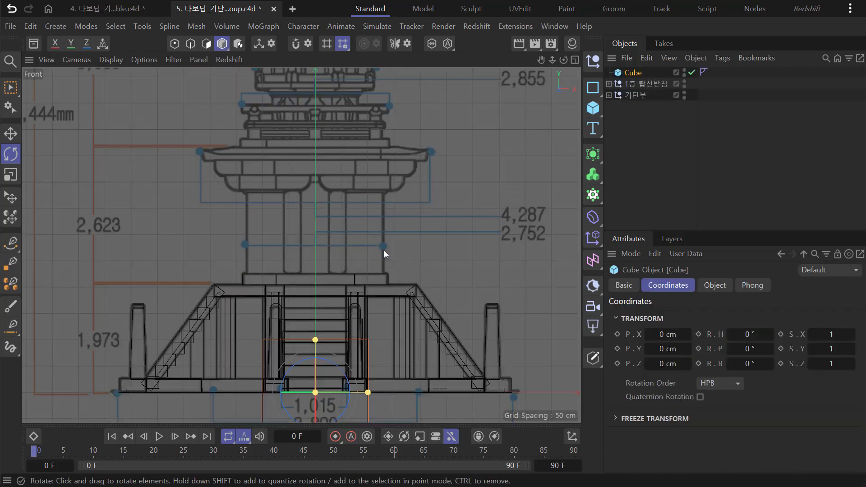
key(0)
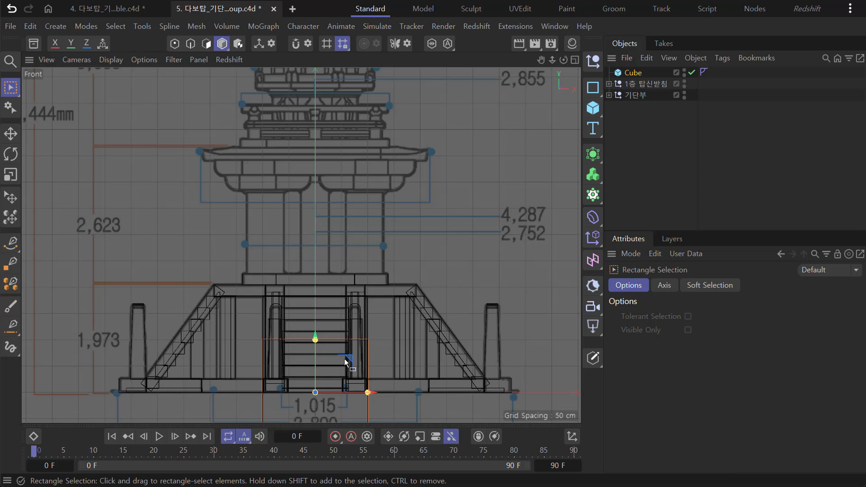
drag(349, 359, 396, 198)
Scale the cube uniformly to about 37% to approximate the width of the rightmost pillar in the drawing.
scroll(361, 232, up, 6)
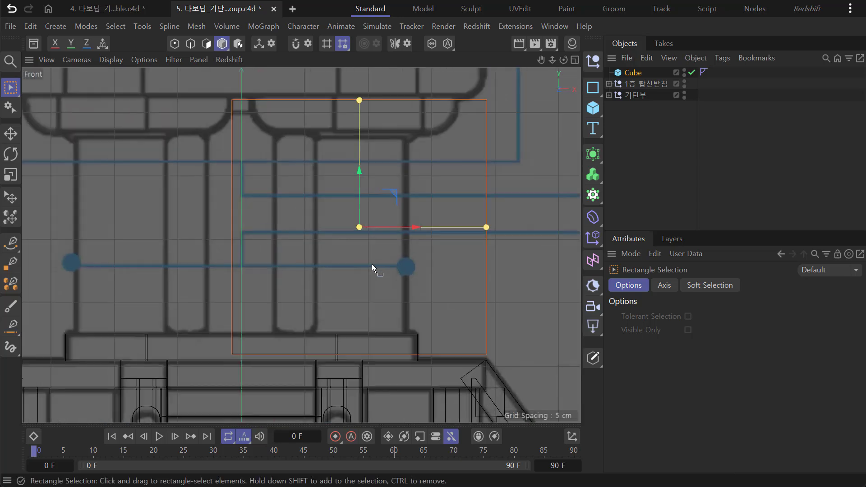
alt+middle_drag(388, 286, 385, 292)
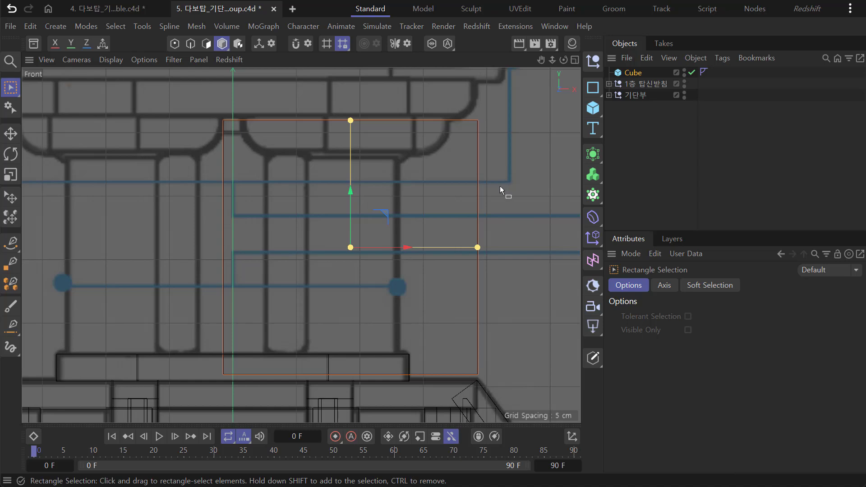
key(t)
drag(537, 184, 336, 343)
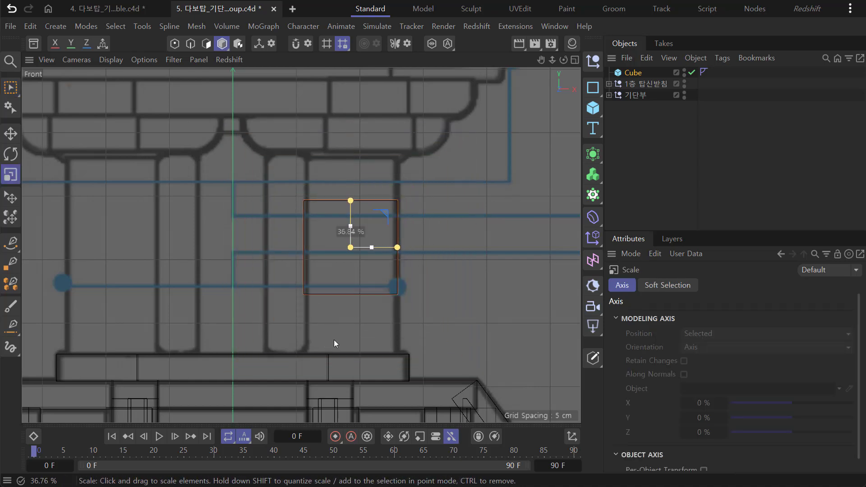
Fine-tune the cube's position and uniform scale so its sides line up with the rightmost pillar's vertical edges.
scroll(348, 272, up, 3)
scroll(348, 272, up, 2)
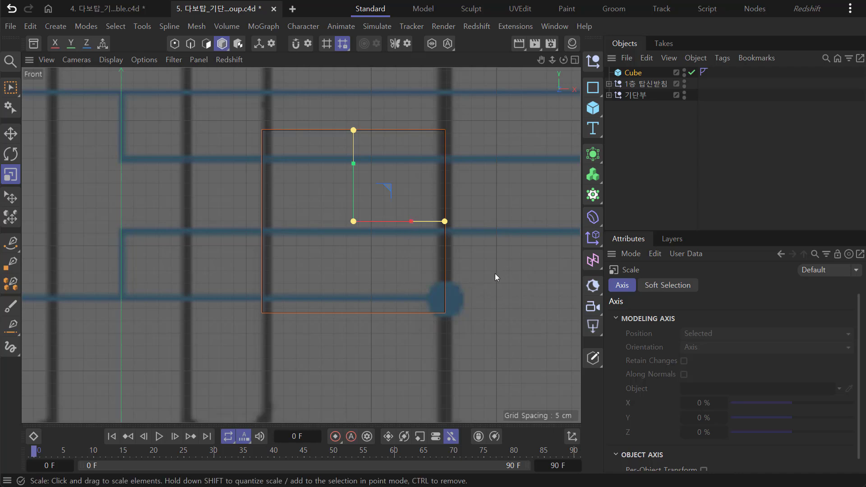
mouse_move(495, 273)
mouse_down()
mouse_move(512, 265)
mouse_move(493, 278)
mouse_move(501, 275)
mouse_up()
key(0)
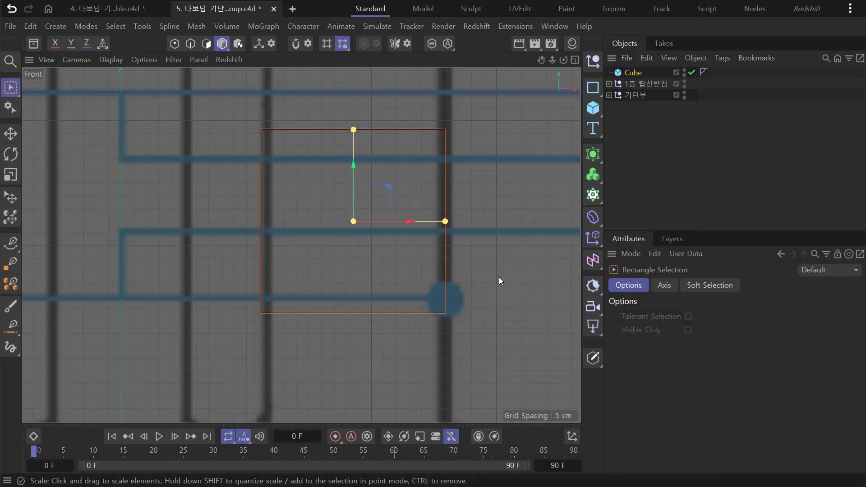
drag(388, 188, 393, 192)
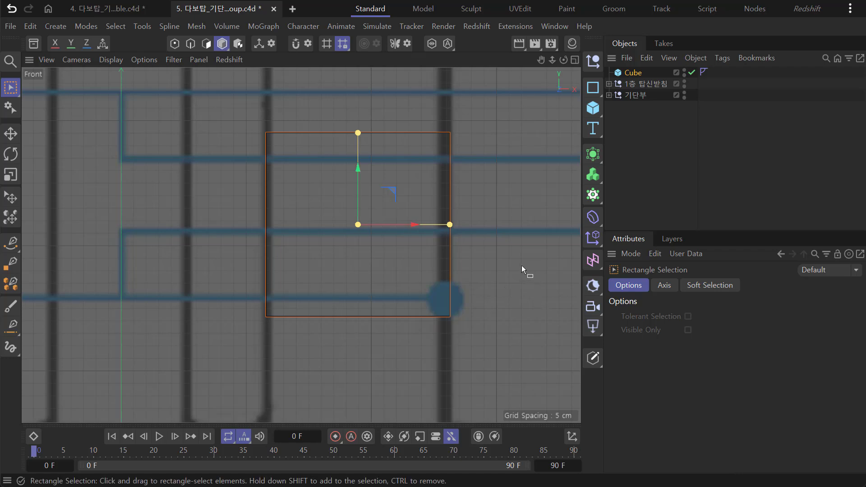
key(t)
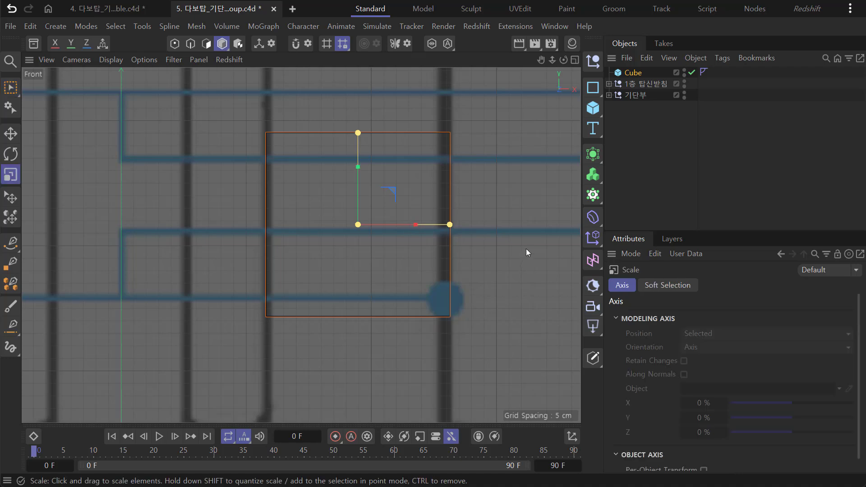
drag(526, 251, 514, 255)
scroll(500, 269, down, 2)
scroll(499, 269, down, 1)
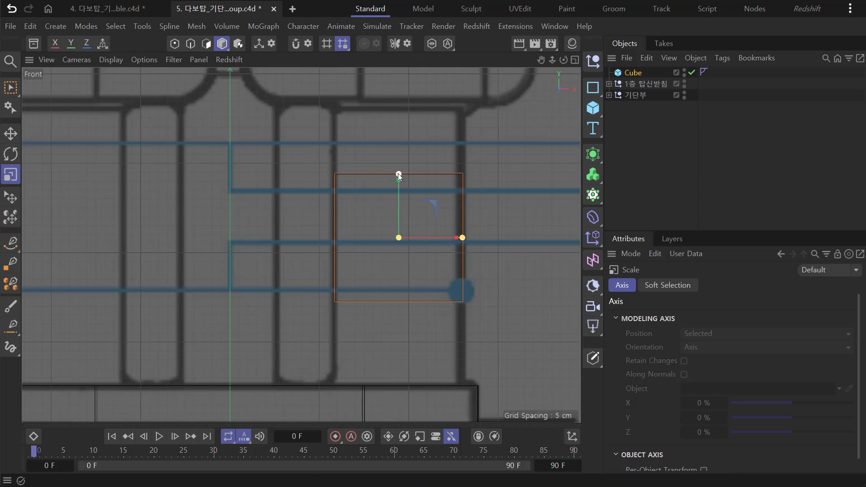
Stretch the cube vertically in the Front view so its top reaches the upper end of the rightmost first-storey pillar.
scroll(398, 176, up, 2)
drag(398, 175, 398, 85)
scroll(412, 169, down, 1)
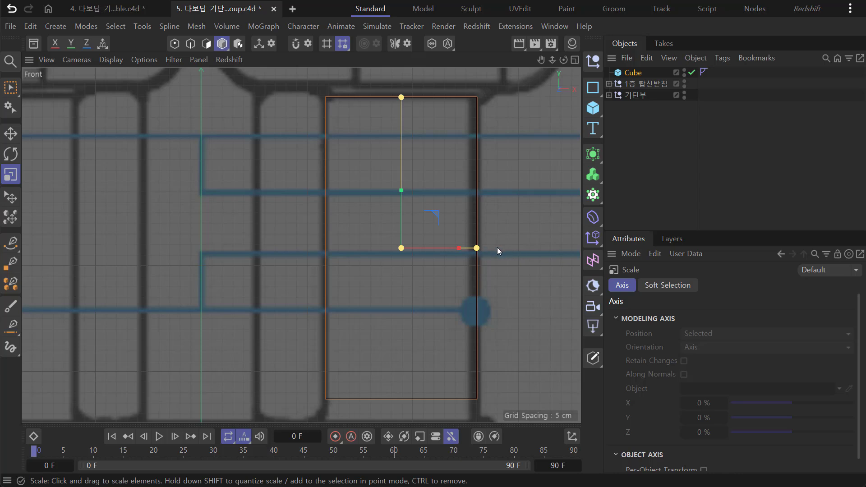
scroll(496, 250, down, 2)
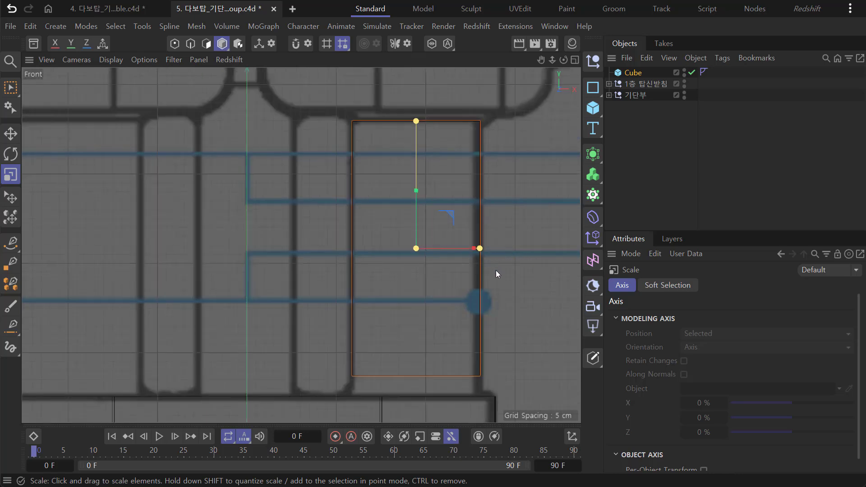
alt+middle_drag(495, 272, 405, 252)
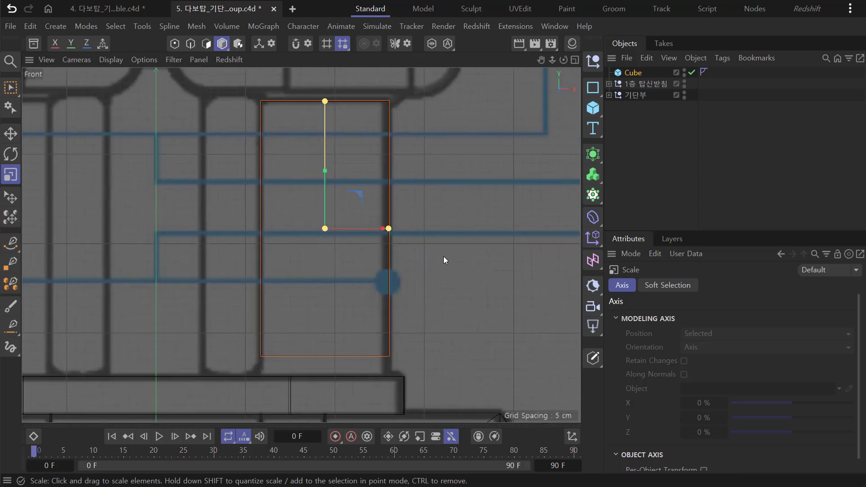
Lower the cube onto the base slab and adjust its height to span the drawn pillar from slab to top.
key(0)
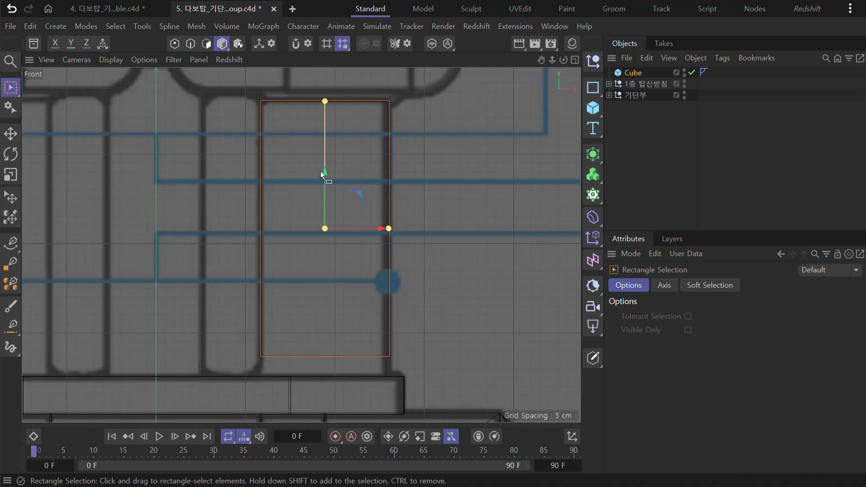
drag(325, 172, 323, 183)
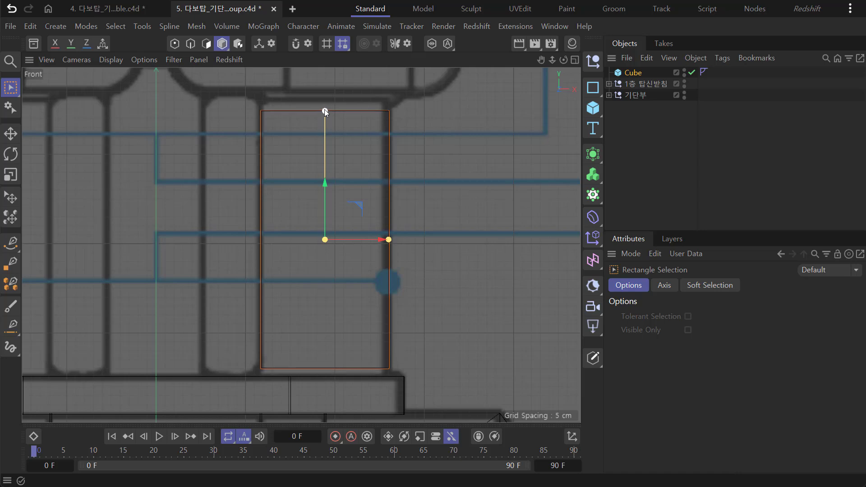
drag(325, 111, 324, 104)
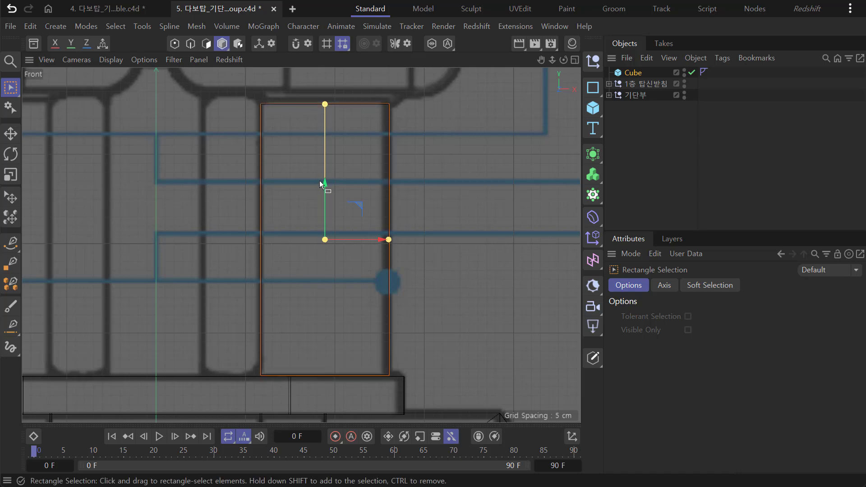
drag(319, 181, 324, 184)
Check the cube's lower corner against the base slab and its top edge against the drawn pillar top in the Front view.
scroll(362, 347, up, 10)
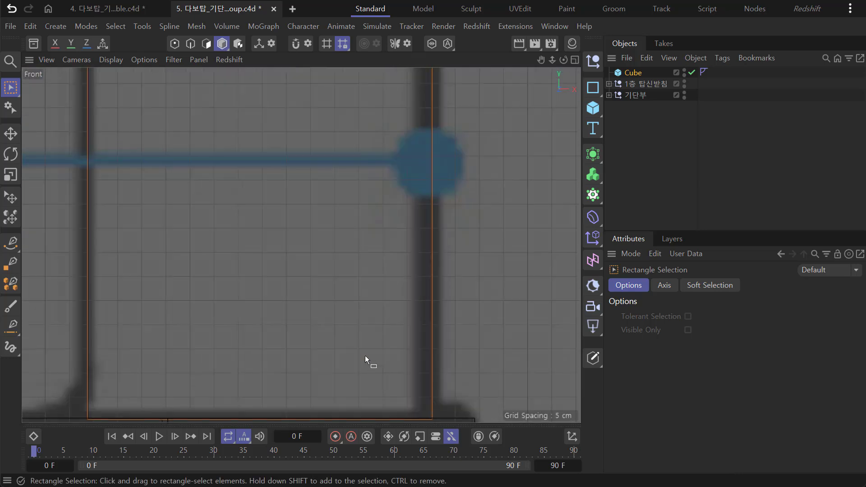
alt+middle_drag(385, 337, 368, 161)
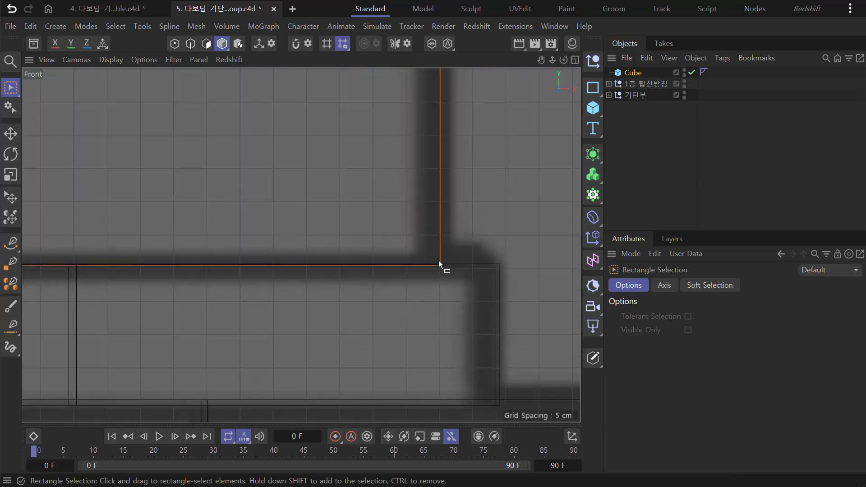
scroll(438, 261, up, 4)
scroll(400, 278, down, 8)
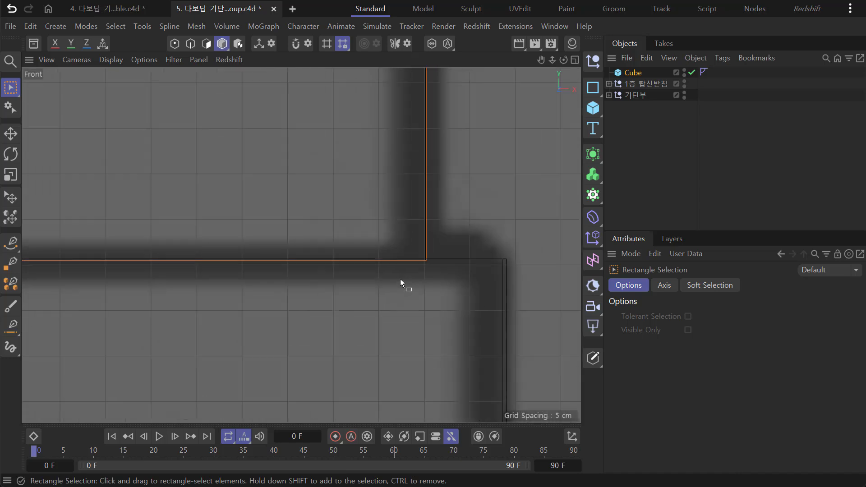
alt+middle_drag(350, 144, 360, 286)
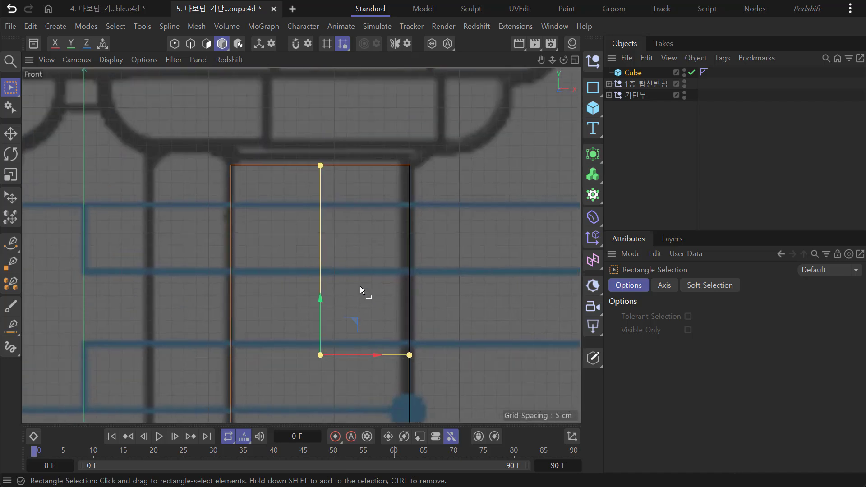
alt+middle_drag(345, 193, 351, 278)
scroll(352, 278, up, 3)
scroll(427, 226, down, 1)
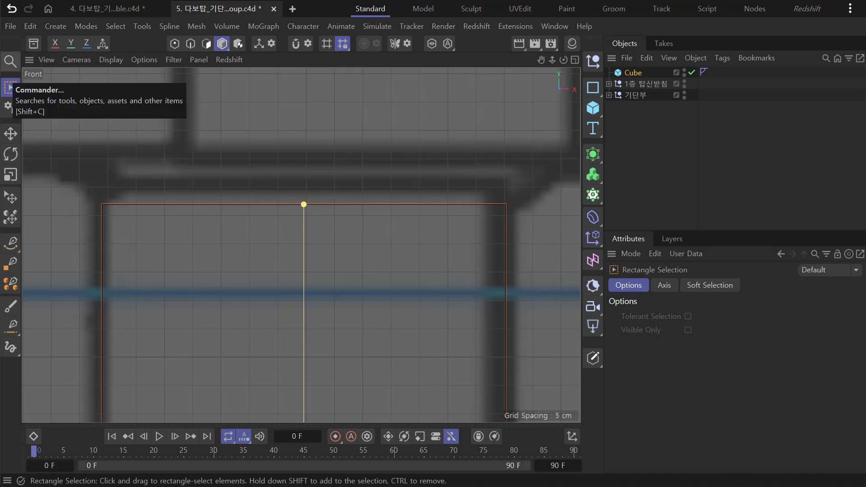
Examine the pillar tops beneath the stone brackets in the reference photos 5.jpg and 01_다보탑.jpg.
drag(0, 27, 297, 31)
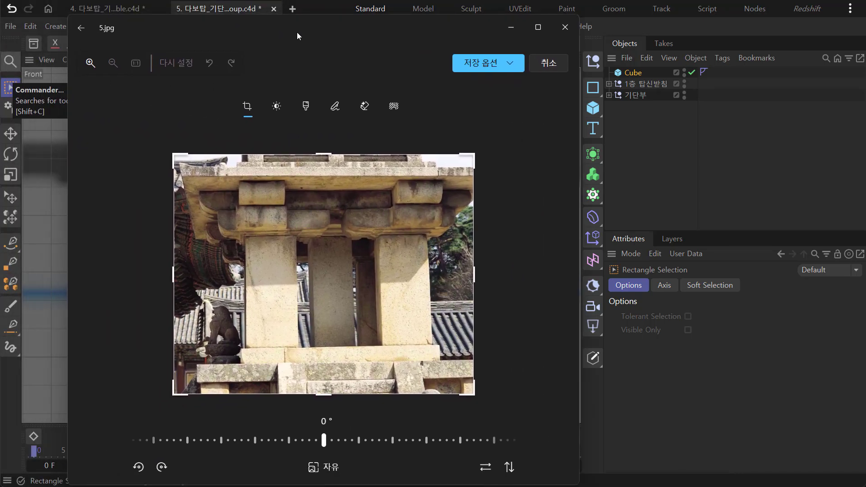
scroll(266, 235, up, 3)
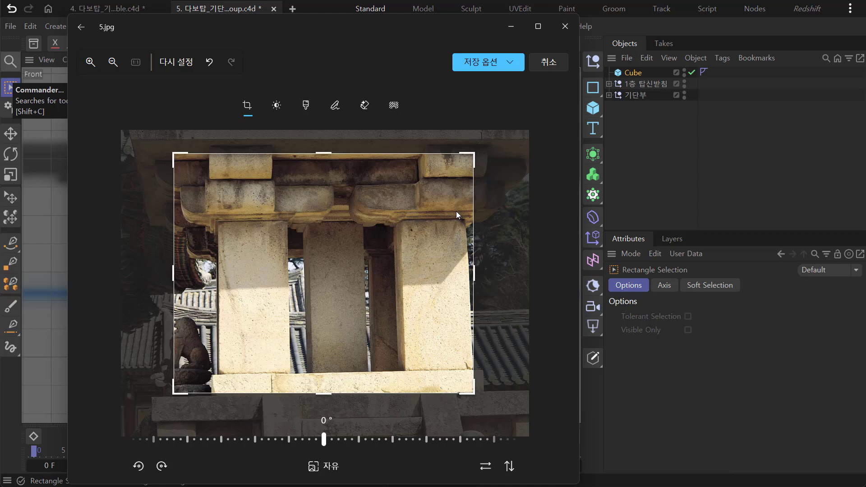
drag(359, 27, 0, 0)
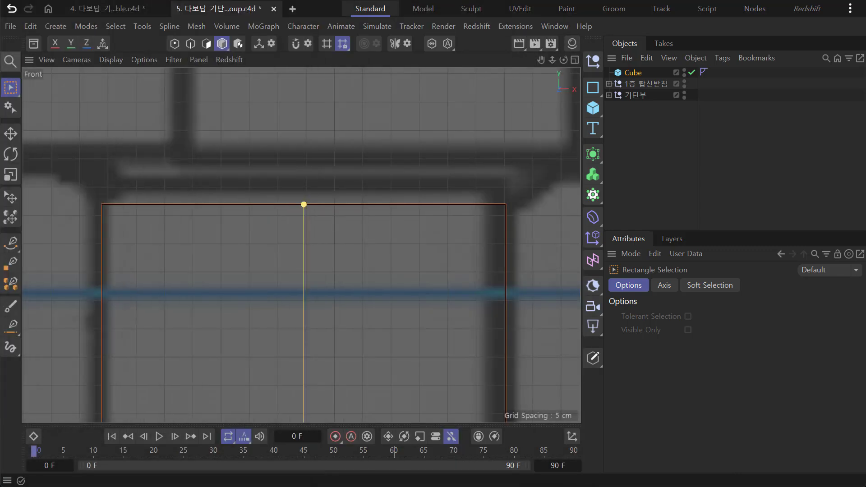
drag(0, 293, 286, 65)
scroll(216, 232, up, 2)
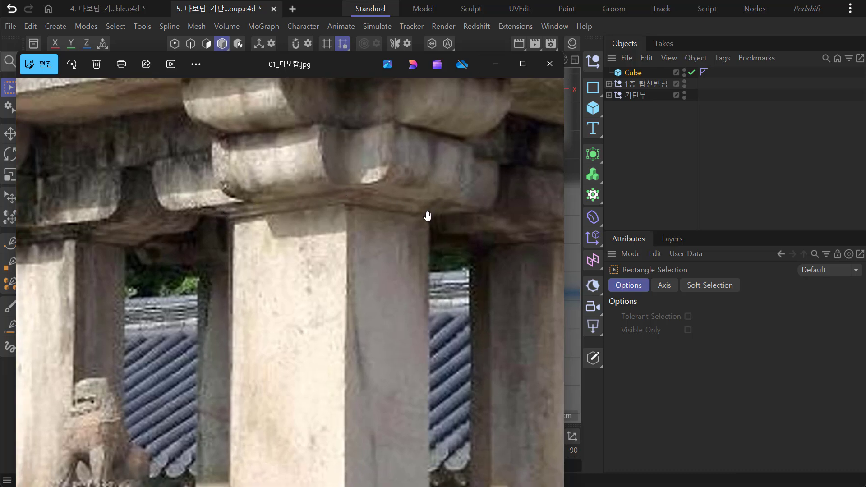
drag(299, 66, 0, 450)
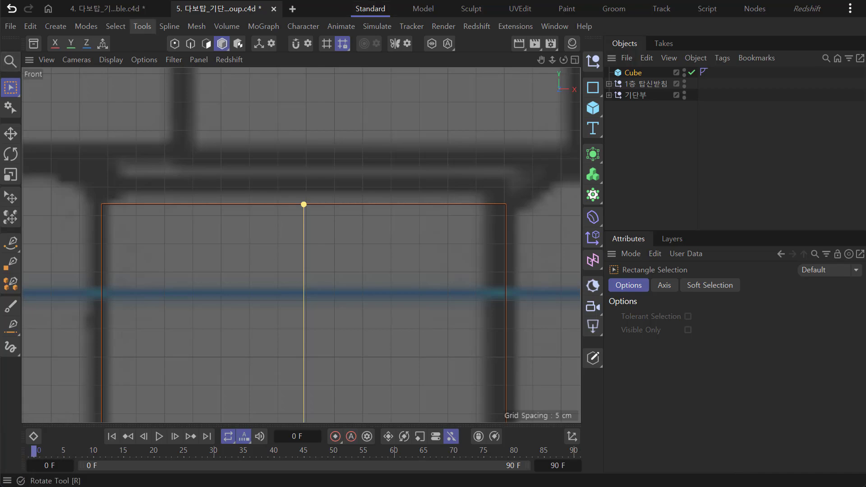
Examine the thin moulding above the first-storey pillars in the PDF section drawing, and compare it with the cube's top in Cinema 4D's Front view.
key(alt+Tab)
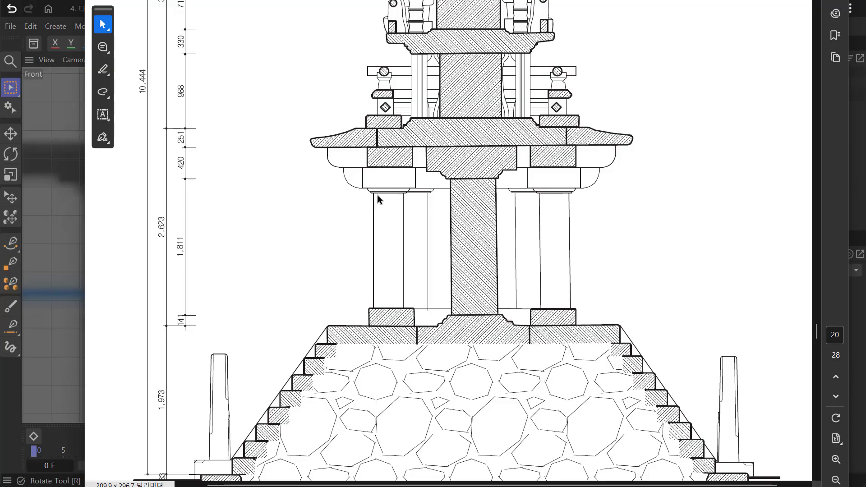
ctrl+scroll(379, 194, up, 5)
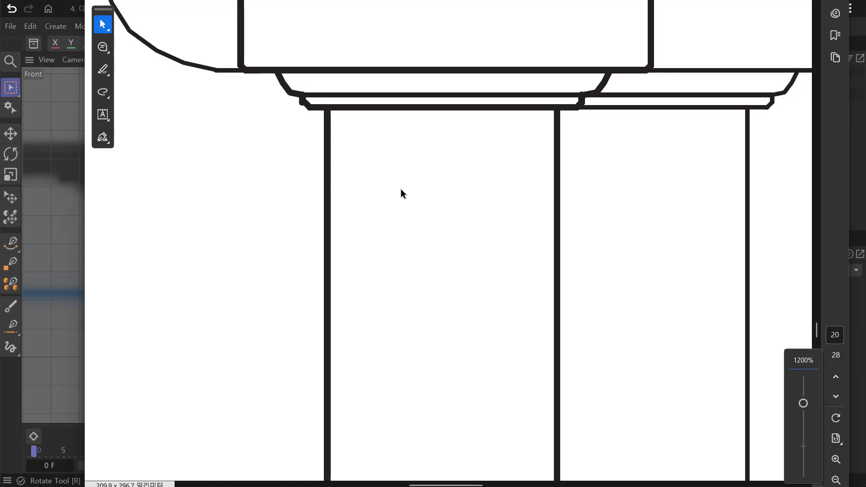
ctrl+scroll(412, 180, down, 3)
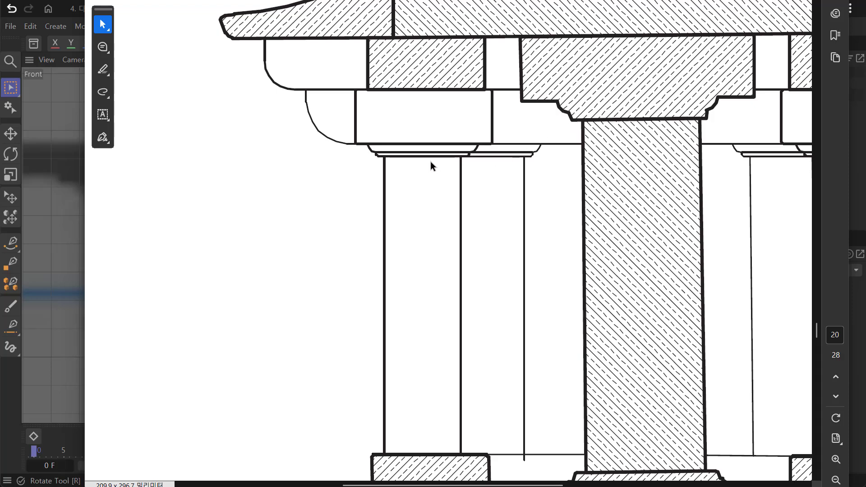
ctrl+scroll(431, 161, up, 1)
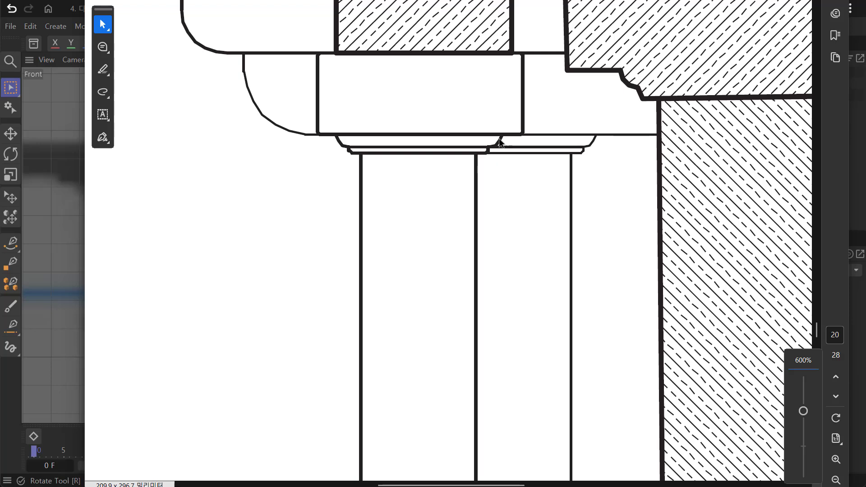
click(63, 7)
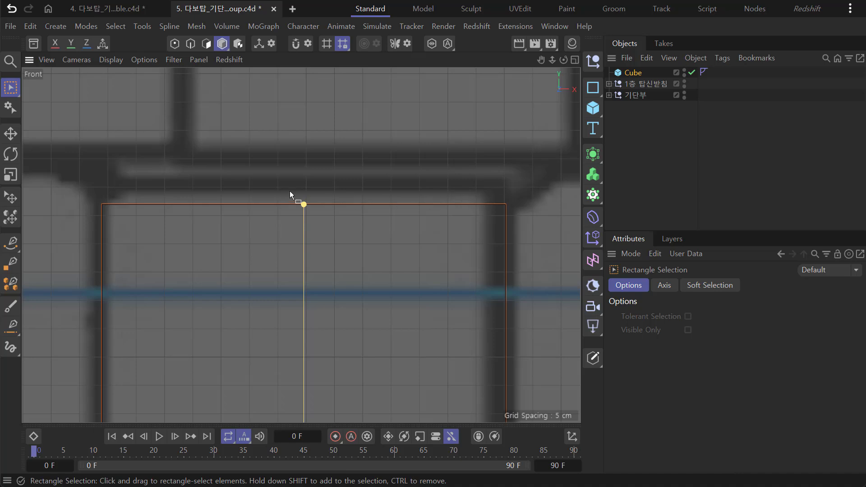
scroll(415, 212, down, 5)
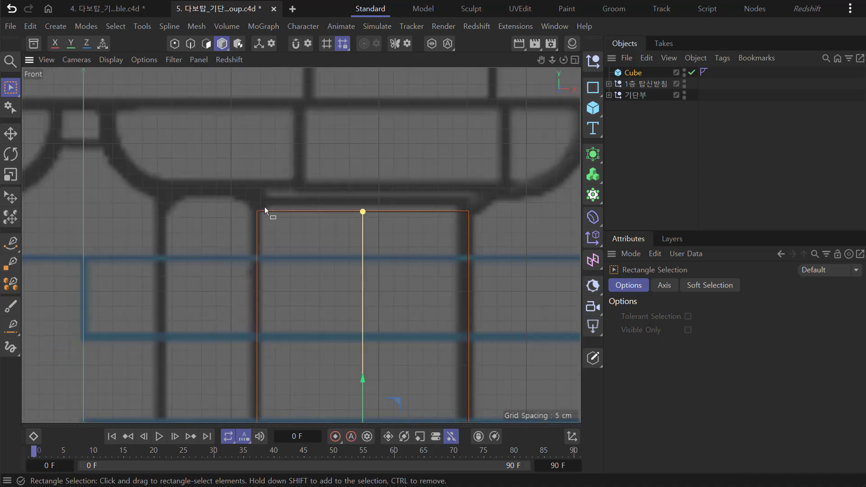
scroll(461, 225, down, 2)
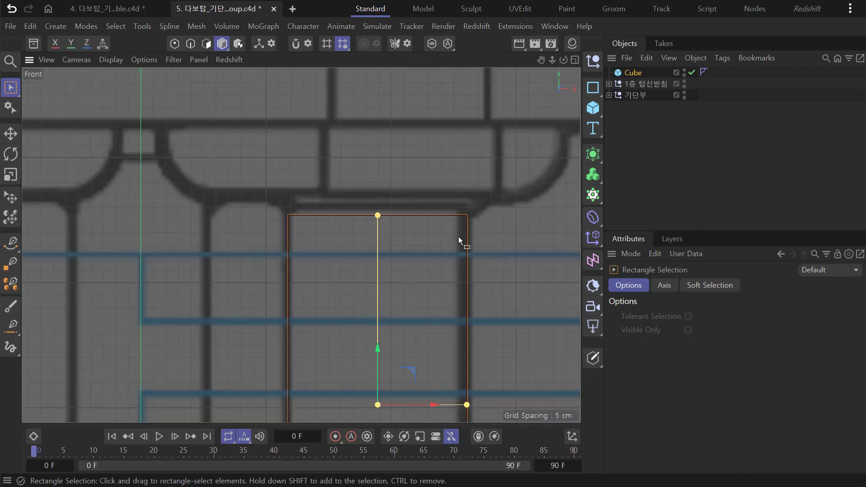
scroll(457, 239, down, 3)
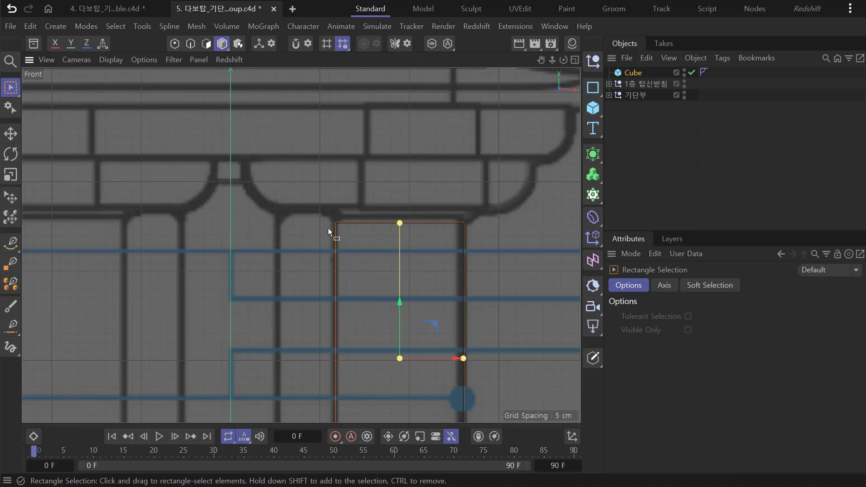
Move the cube along Z in the Right view to the leftmost first-storey pillar, lining its sides up with the drawn edges.
key(F1)
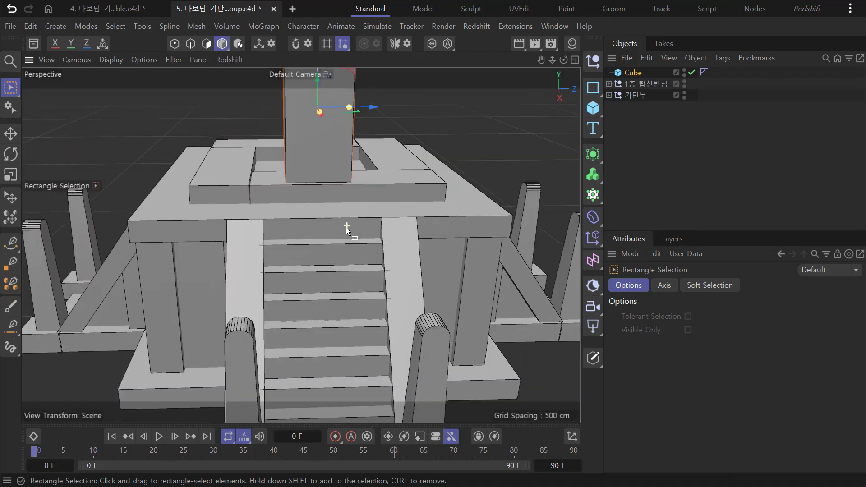
scroll(339, 231, down, 2)
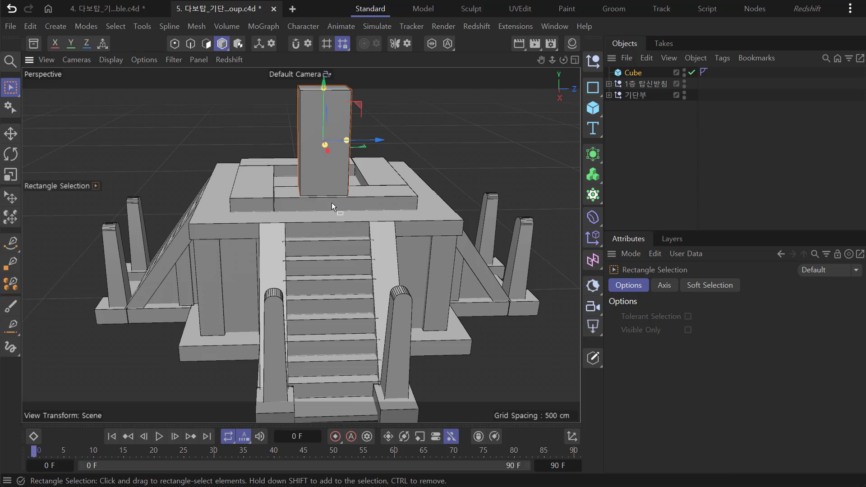
key(F3)
scroll(350, 236, up, 4)
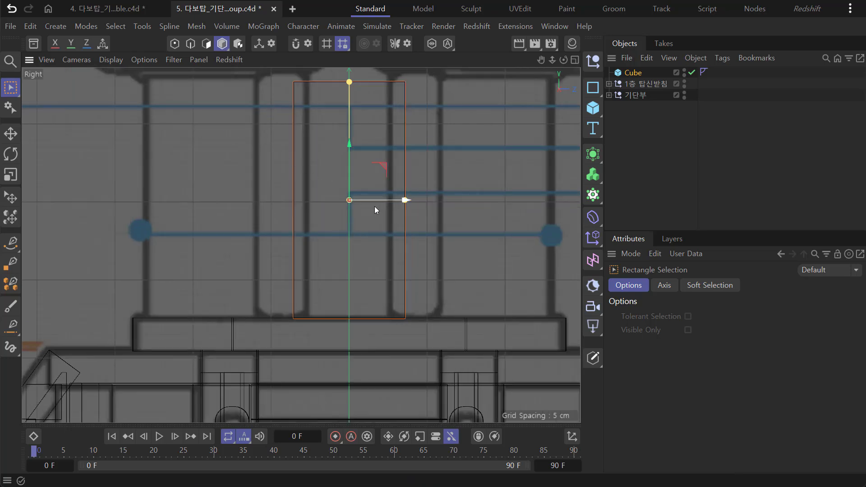
drag(391, 201, 244, 219)
middle_drag(255, 233, 276, 288)
scroll(191, 247, up, 2)
drag(290, 262, 291, 264)
scroll(416, 279, down, 5)
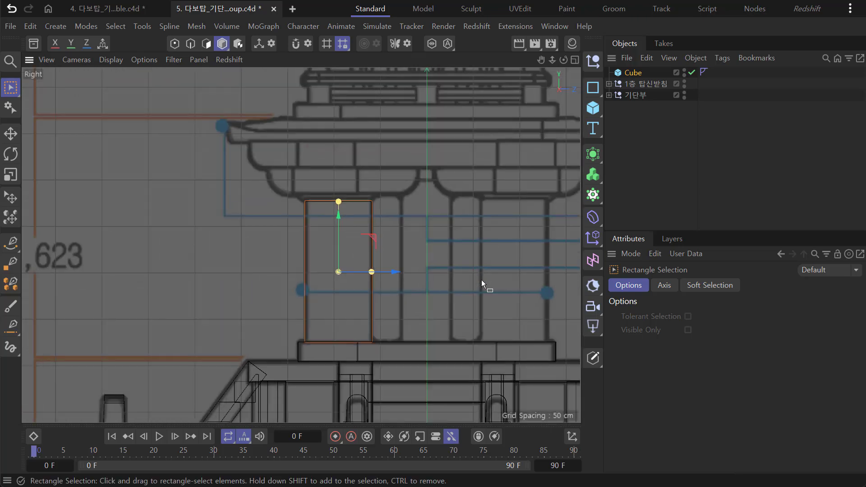
Inspect the pillar block on the slab corner in Perspective and compare its footprint with the L-shaped corner pillar in the Top view.
scroll(416, 269, down, 3)
middle_click(383, 252)
middle_click(223, 168)
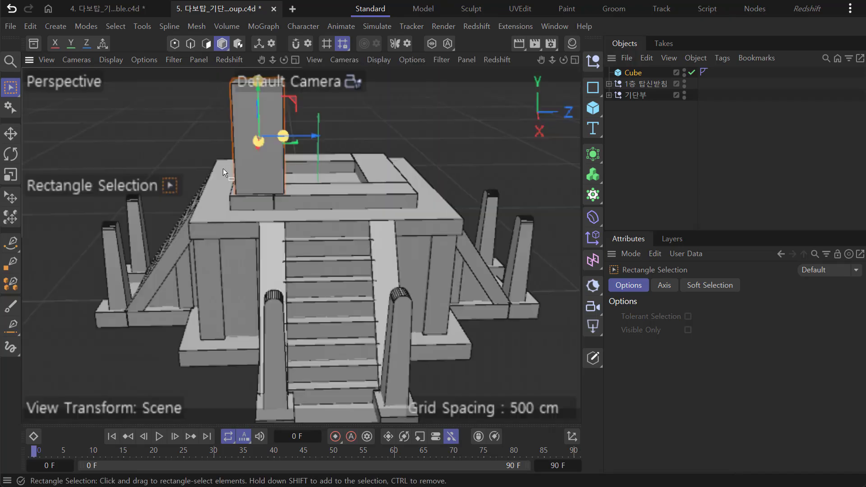
alt+drag(351, 227, 230, 223)
alt+middle_drag(343, 128, 264, 190)
scroll(266, 194, up, 6)
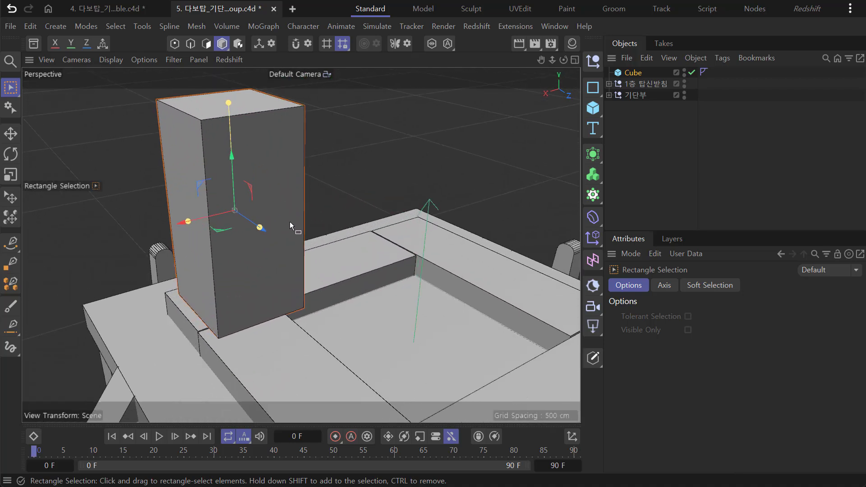
alt+drag(290, 222, 296, 232)
alt+middle_drag(279, 127, 277, 167)
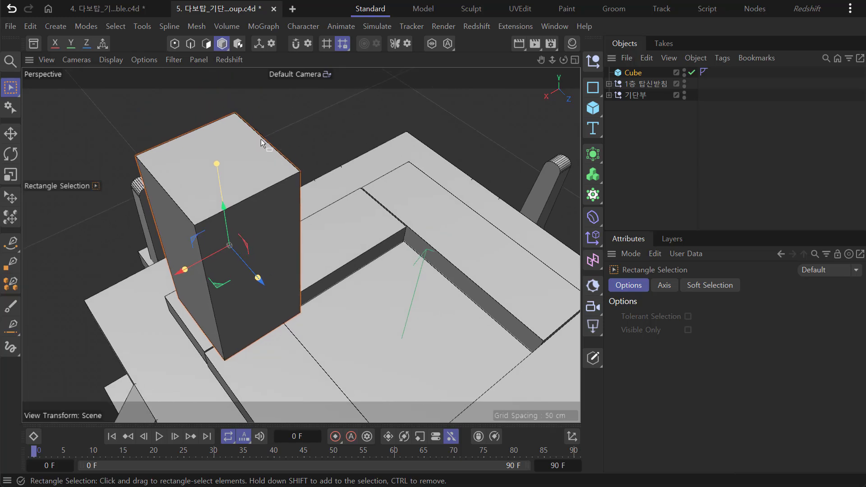
middle_click(396, 231)
middle_click(421, 172)
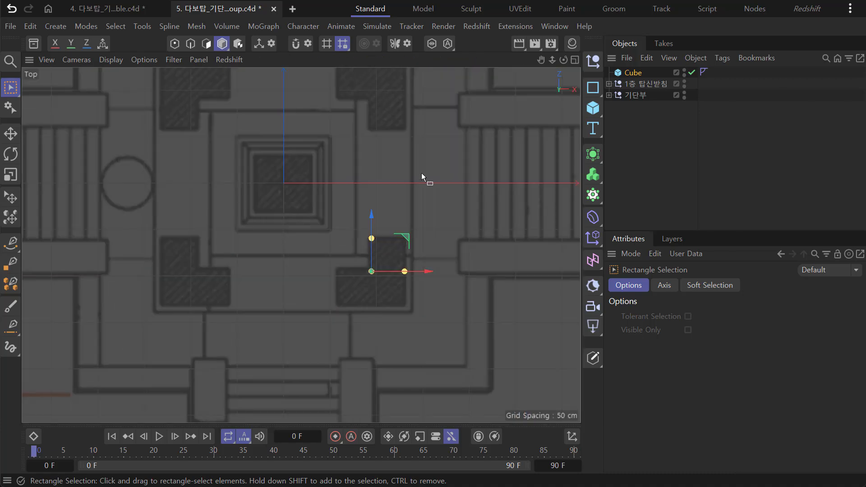
scroll(412, 237, up, 10)
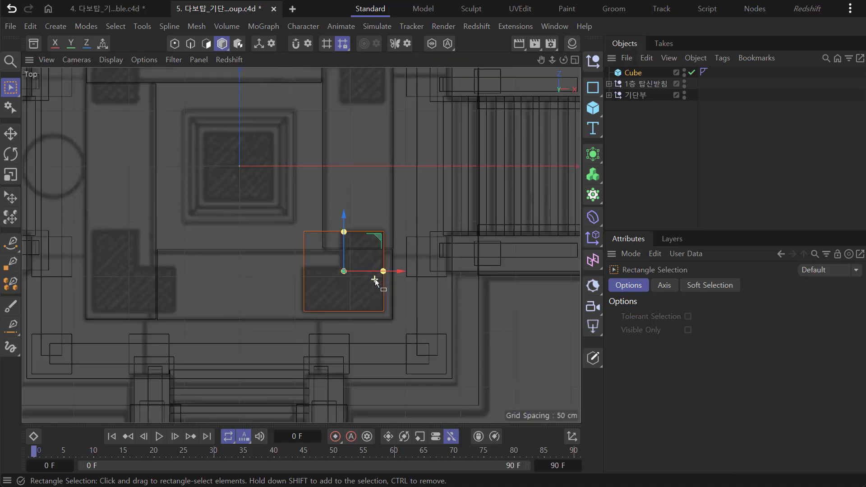
alt+middle_drag(451, 267, 470, 252)
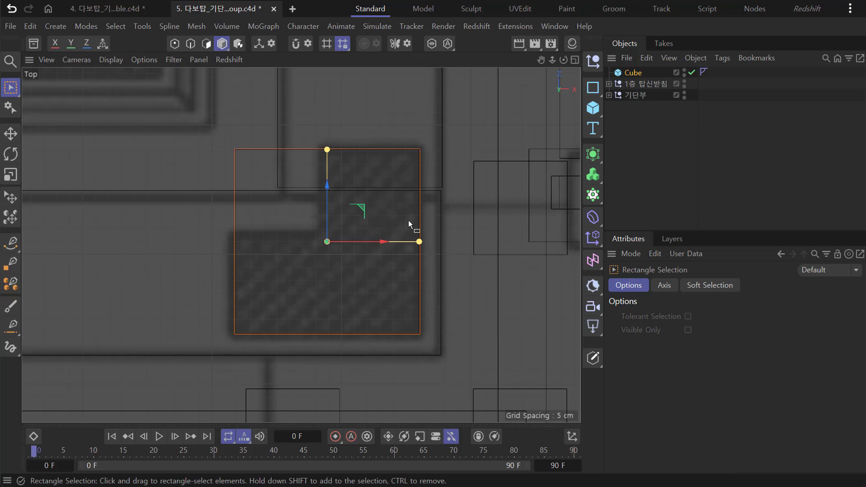
key(F1)
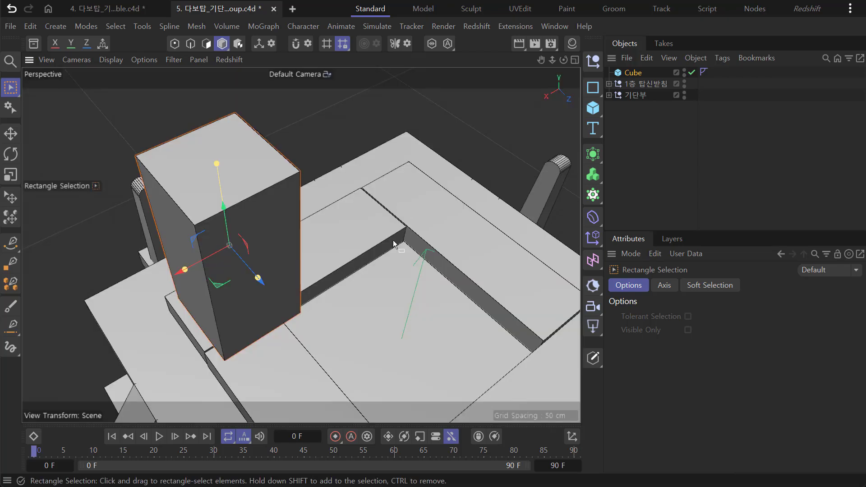
Convert the pillar cube to an editable polygon object and select its vertical edge at the inner corner facing the pagoda's centre.
alt+drag(393, 240, 328, 286)
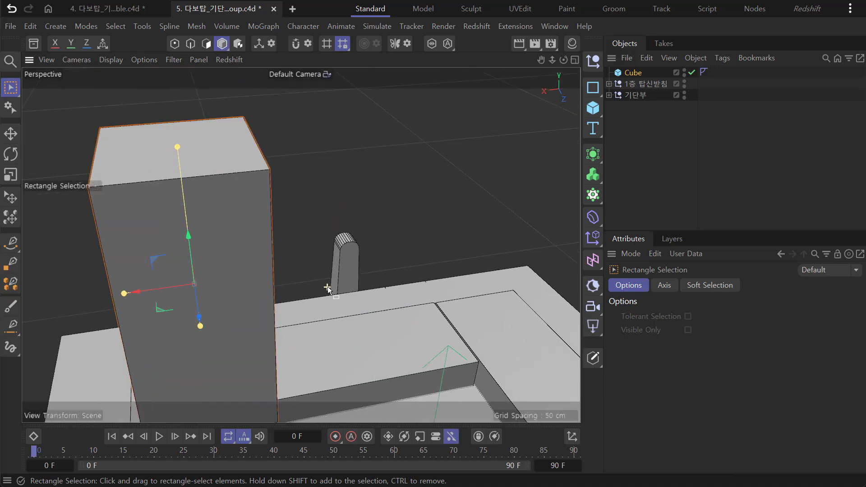
scroll(328, 286, down, 5)
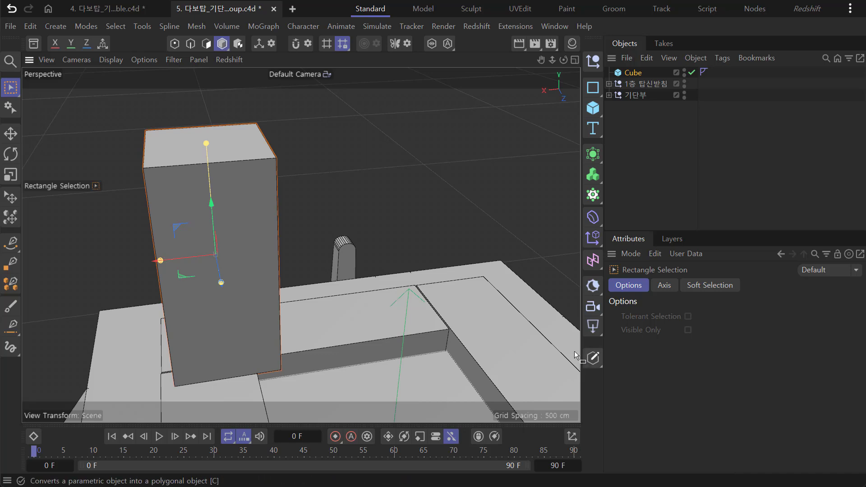
click(592, 358)
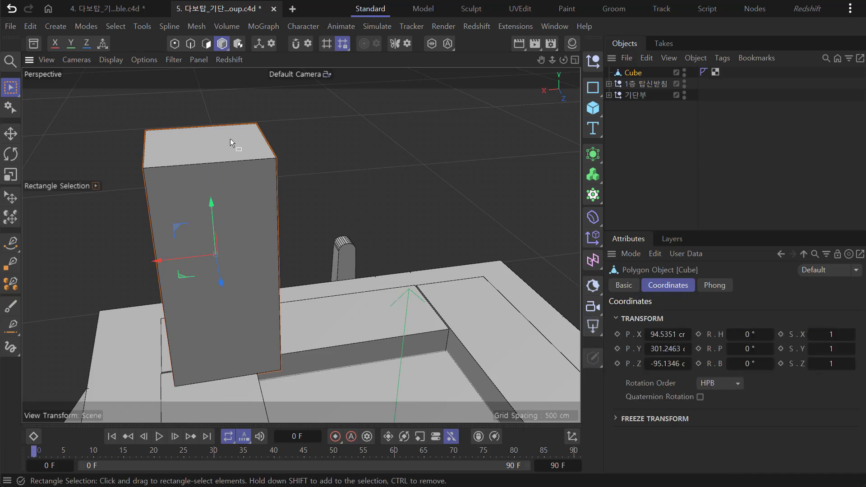
click(191, 44)
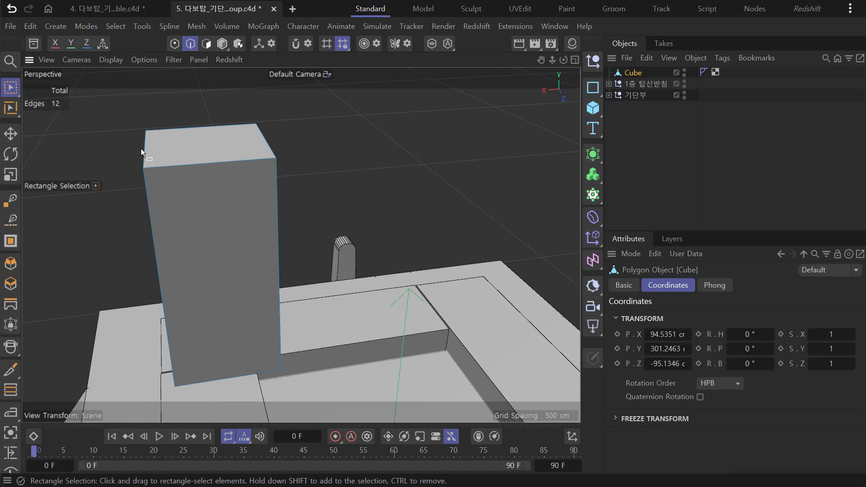
key(9)
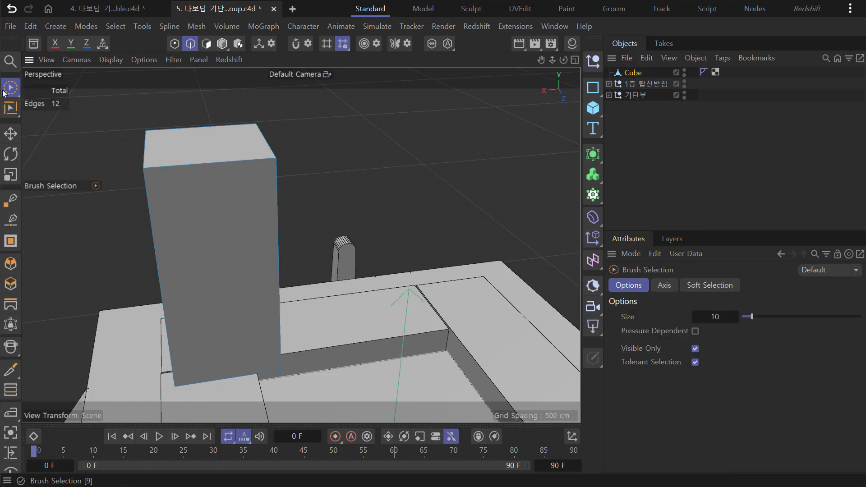
click(279, 237)
click(280, 238)
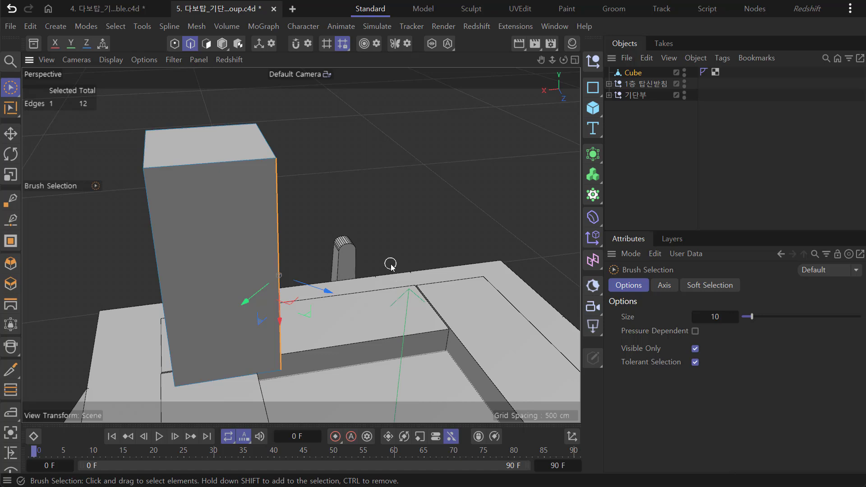
Check the selected edge and the pillar's outline against the drawings in the Front, Right and Top views.
middle_click(336, 226)
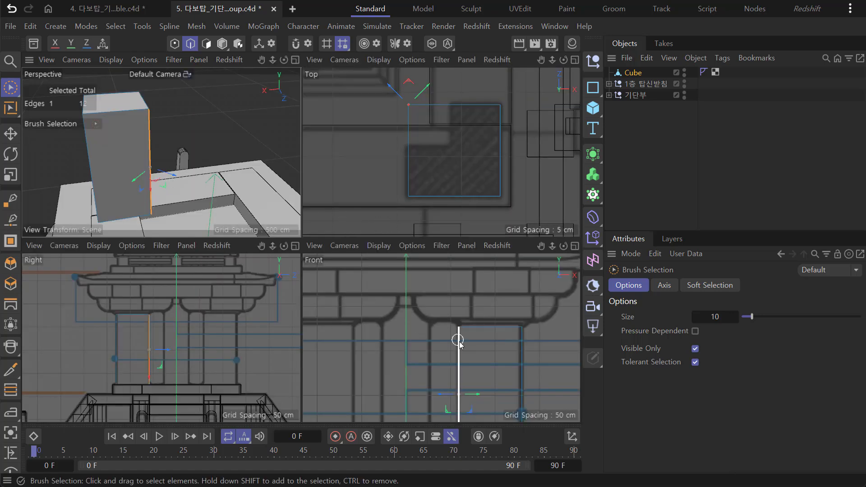
alt+middle_drag(446, 360, 427, 309)
scroll(428, 317, up, 2)
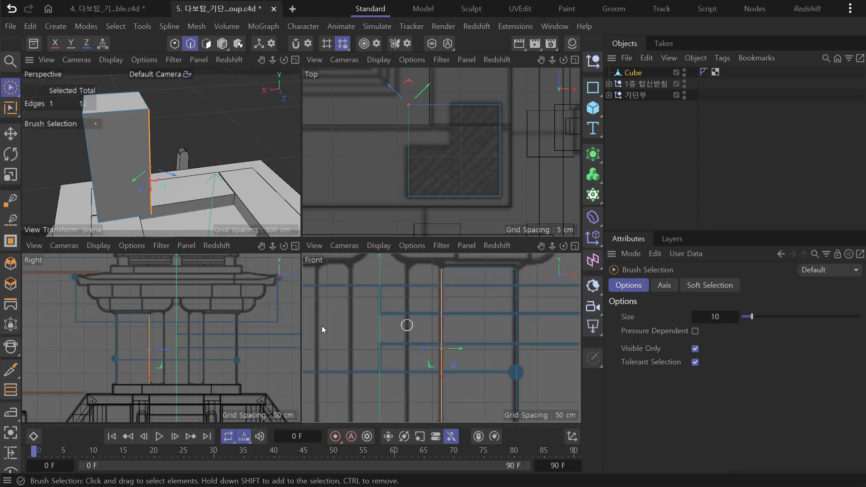
alt+middle_drag(169, 314, 174, 308)
scroll(175, 308, up, 6)
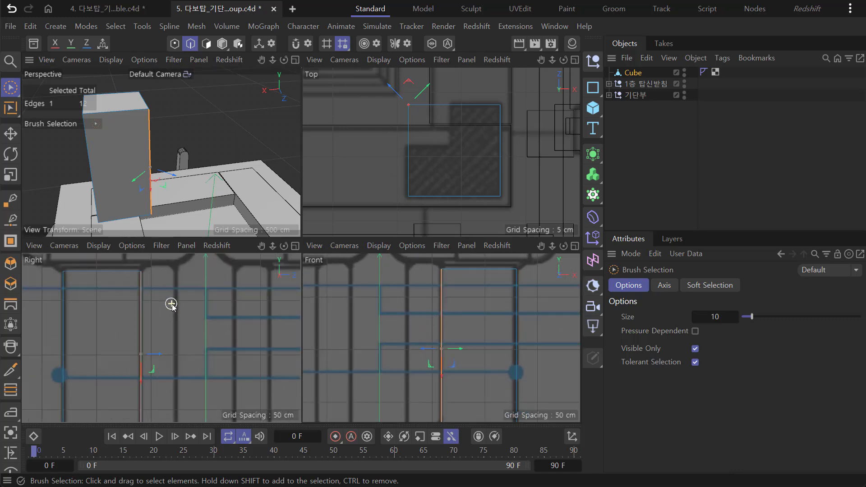
scroll(397, 186, up, 5)
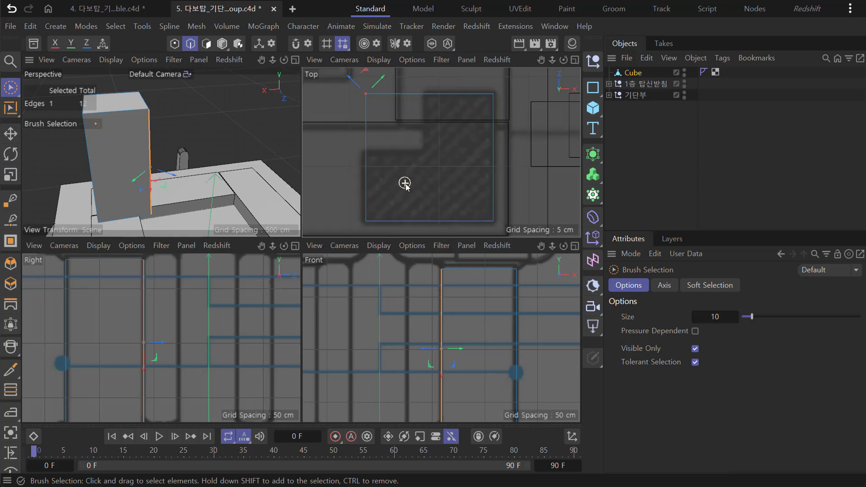
mouse_move(226, 189)
alt+mouse_down()
mouse_move(181, 186)
mouse_move(207, 197)
mouse_move(218, 192)
mouse_move(218, 199)
alt+mouse_up()
scroll(217, 192, up, 2)
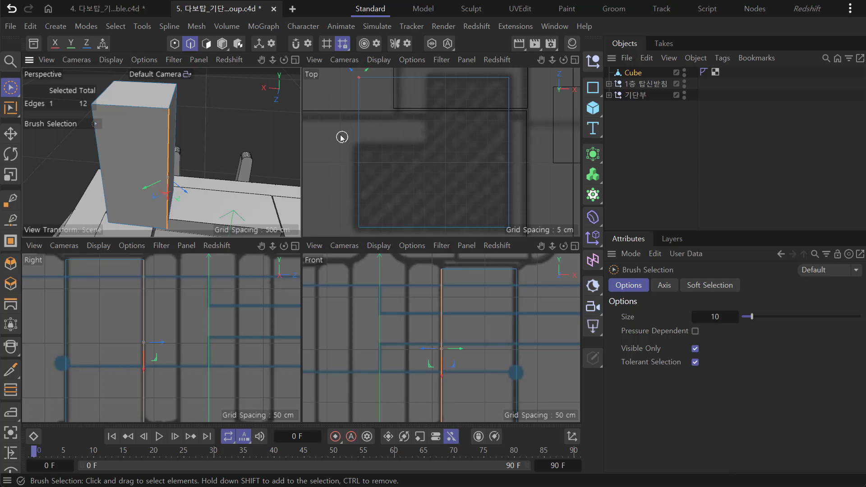
Bevel the selected vertical edge with an offset of about 32.98 cm and a subdivision of 1.
key(m)
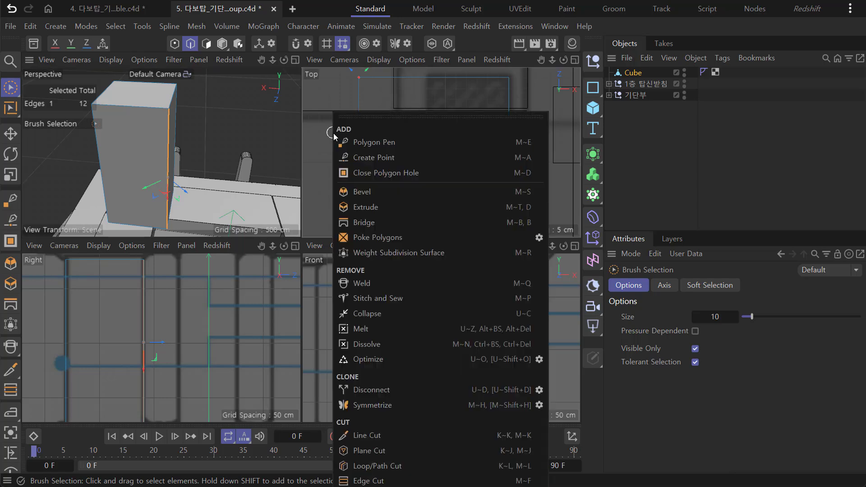
click(359, 191)
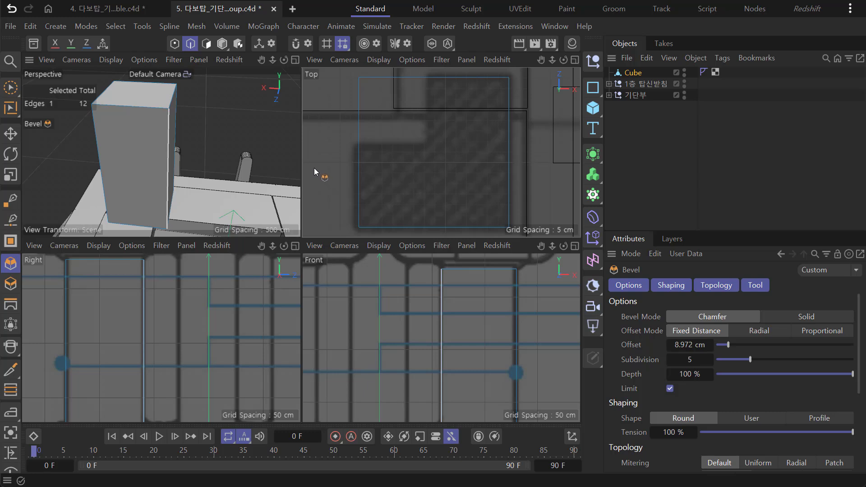
drag(314, 168, 374, 168)
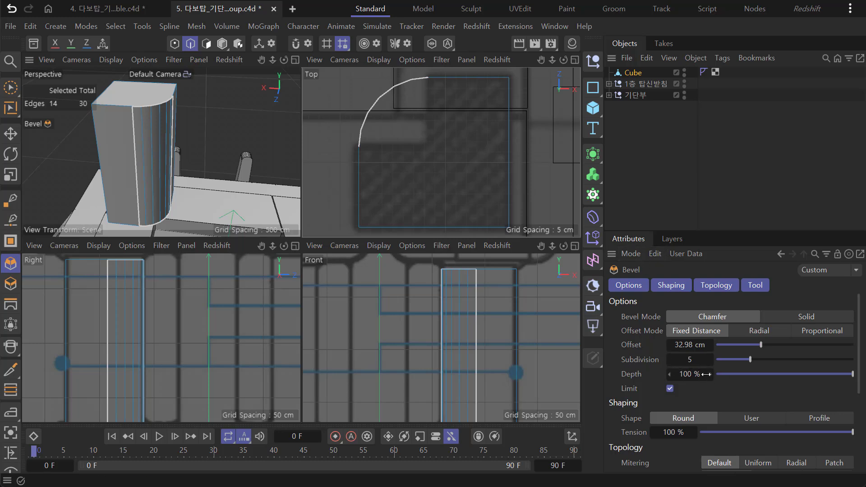
click(670, 359)
click(670, 360)
click(669, 360)
click(670, 360)
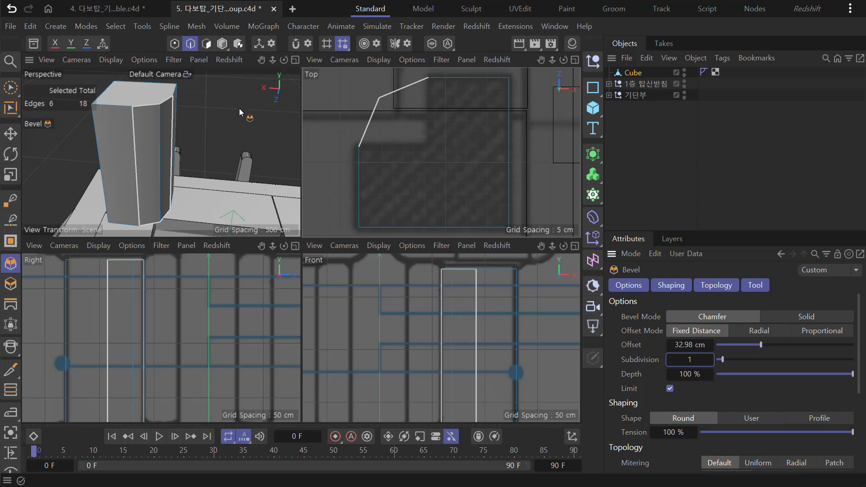
Select the bevel's two middle points and move them inward in the Top view to form the notch of the L-shaped pillar.
click(174, 44)
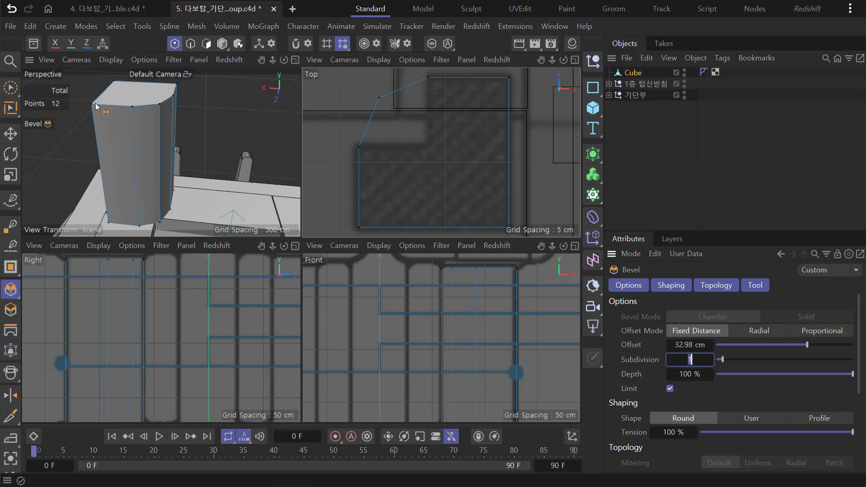
click(11, 88)
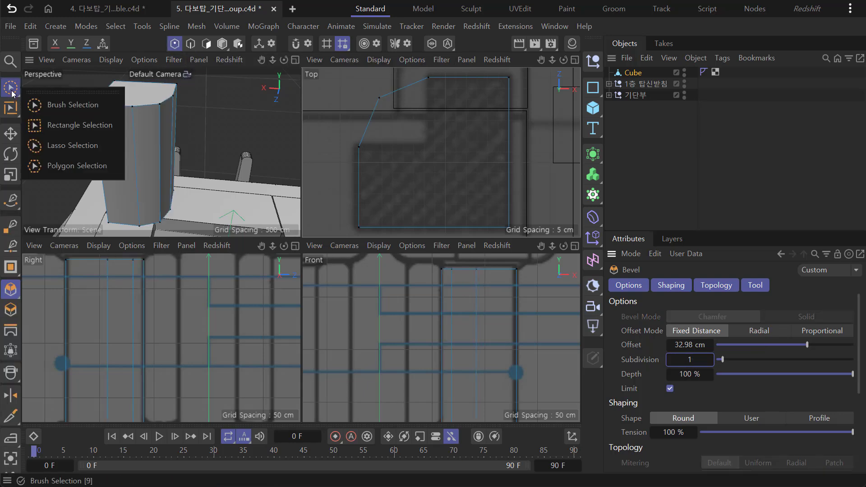
click(61, 124)
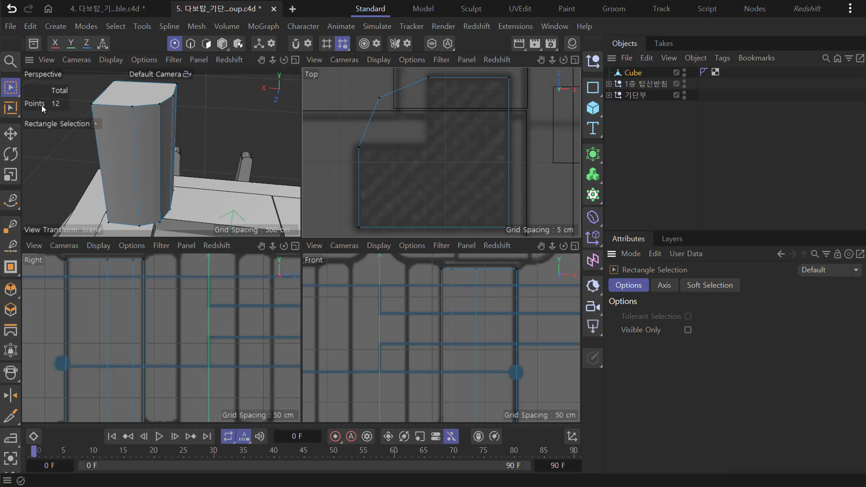
drag(360, 87, 394, 125)
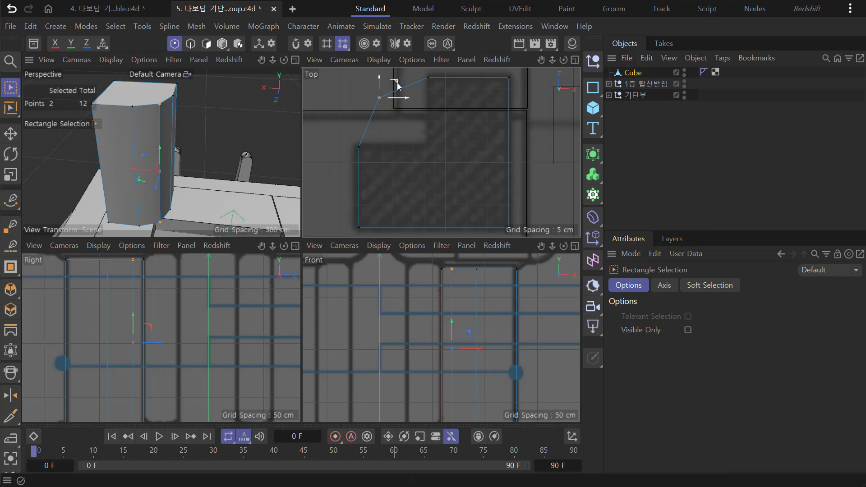
drag(398, 85, 446, 133)
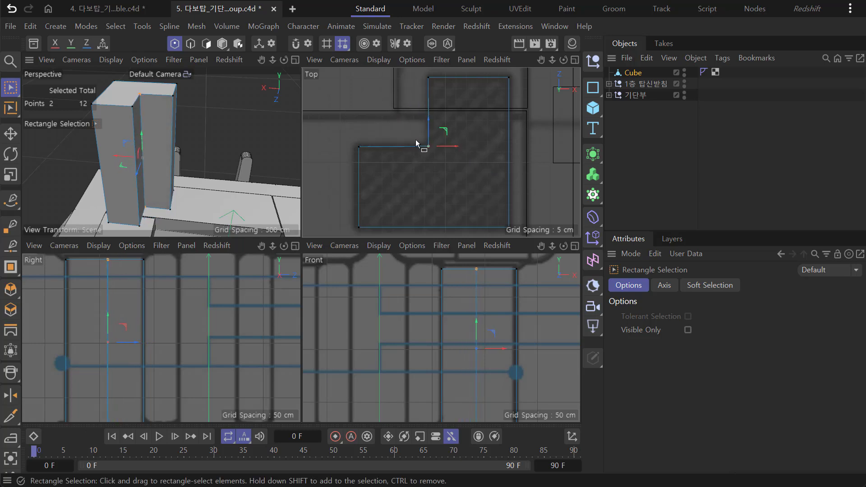
Adjust the notch's inner corner points along Z and X in the Top view to straighten both notch sides.
scroll(421, 150, up, 2)
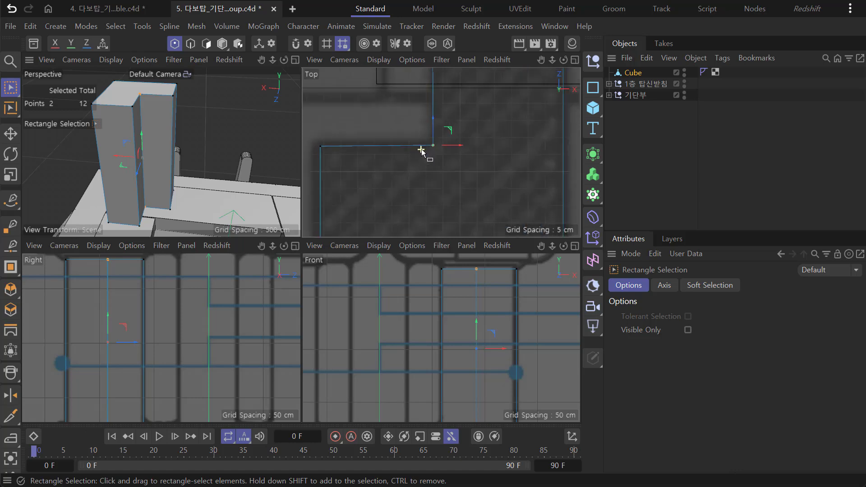
scroll(421, 150, up, 1)
alt+middle_drag(421, 172, 509, 209)
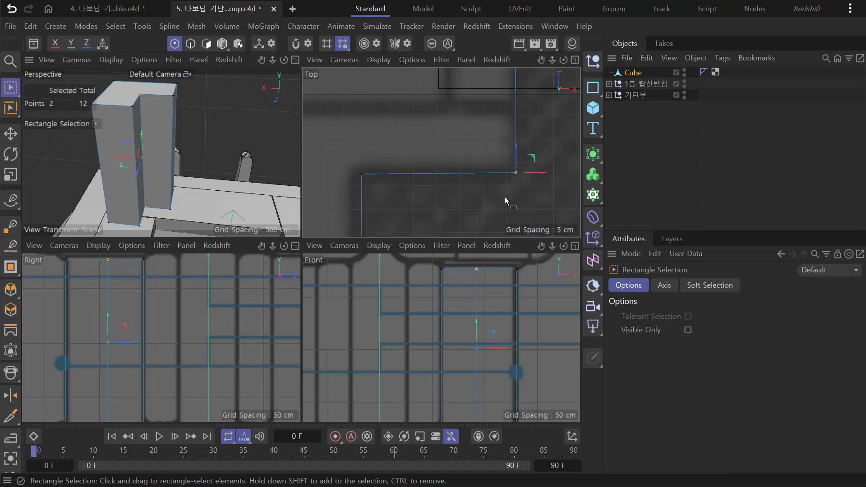
drag(516, 147, 516, 148)
alt+middle_drag(512, 168, 456, 233)
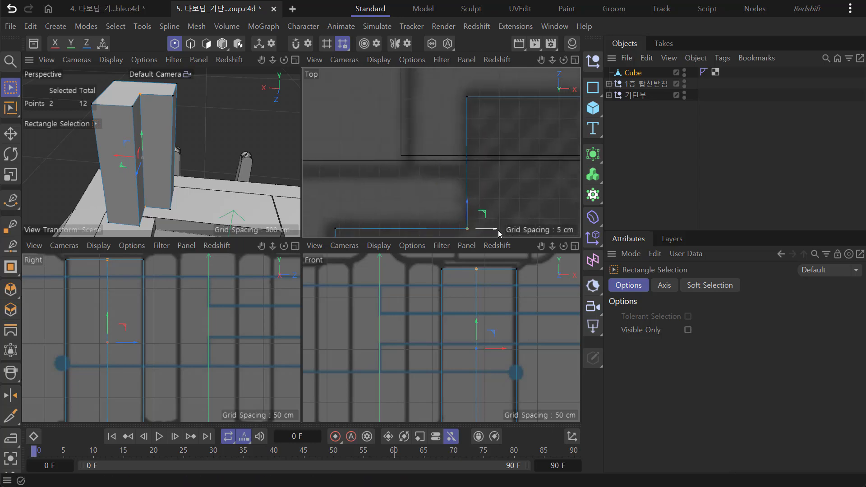
drag(496, 228, 497, 230)
Fine-tune the inner corner points along Z against the drawn L-shaped footprint, and return to Model mode.
alt+middle_drag(415, 196, 421, 147)
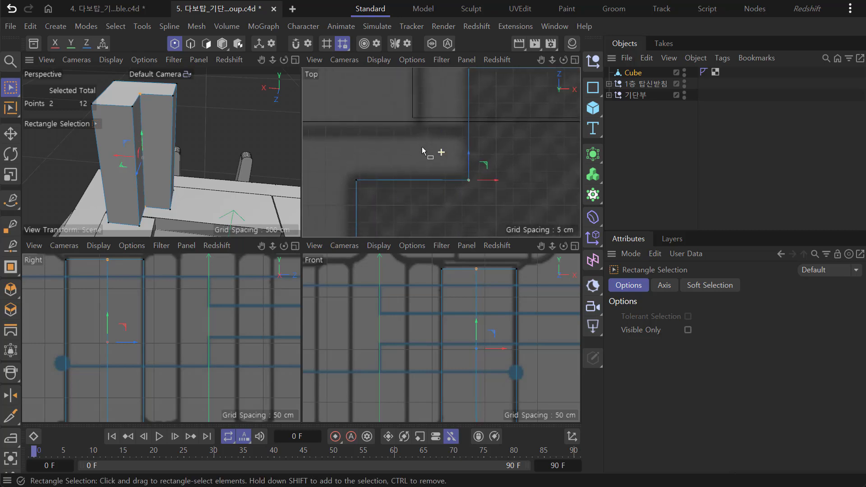
scroll(454, 193, up, 3)
alt+middle_drag(454, 196, 507, 214)
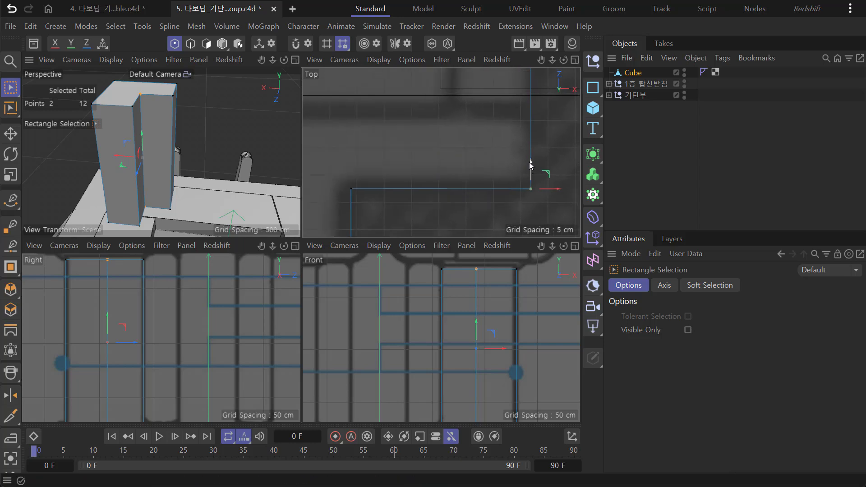
drag(530, 165, 531, 165)
scroll(469, 188, down, 5)
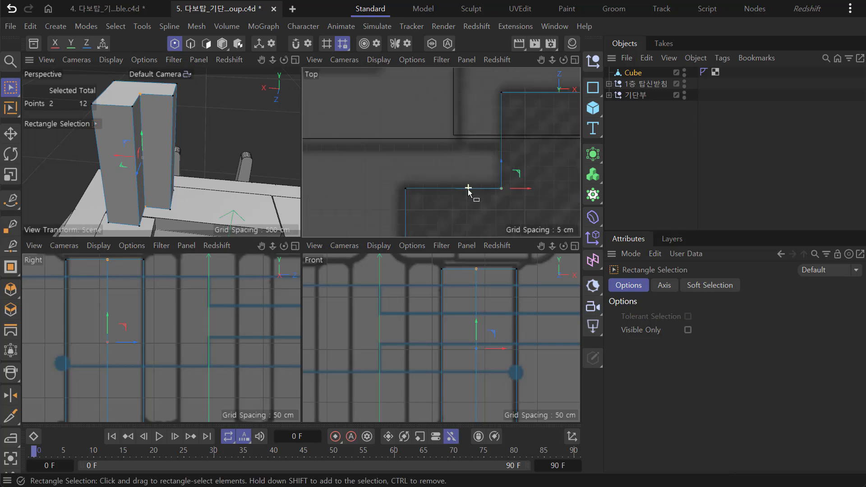
alt+middle_drag(462, 183, 426, 193)
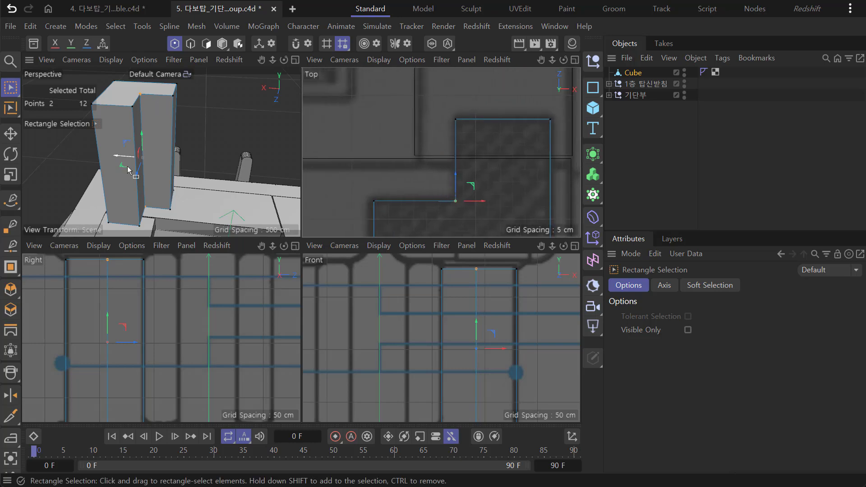
scroll(445, 175, down, 3)
alt+middle_drag(445, 175, 446, 136)
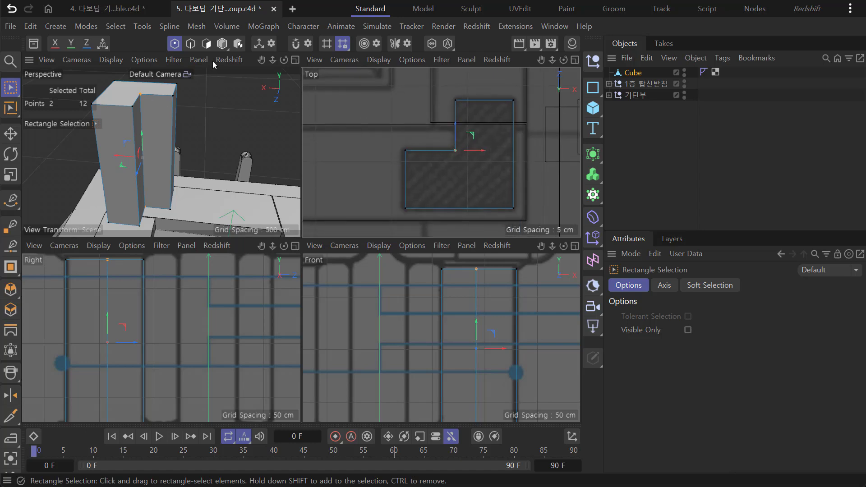
click(222, 44)
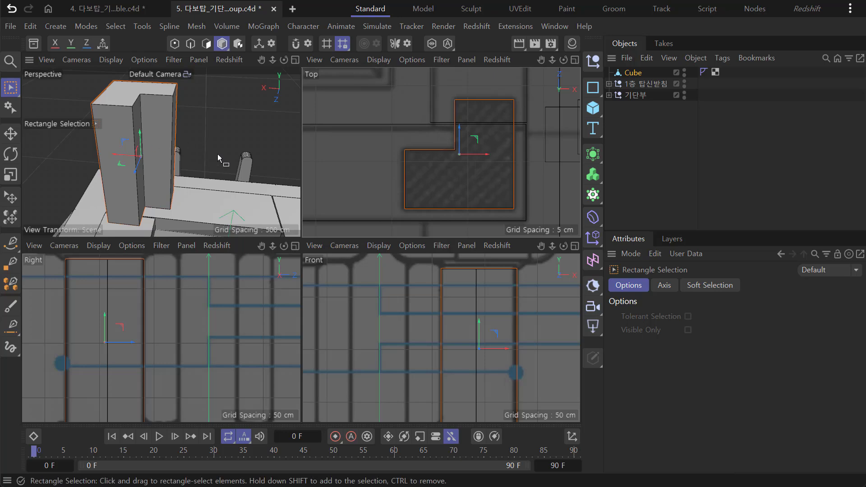
Compare the L-shaped pillar with the pillar top in the photo 00_다보탑.jpg and the moulding in the PDF section drawing.
alt+drag(166, 177, 202, 174)
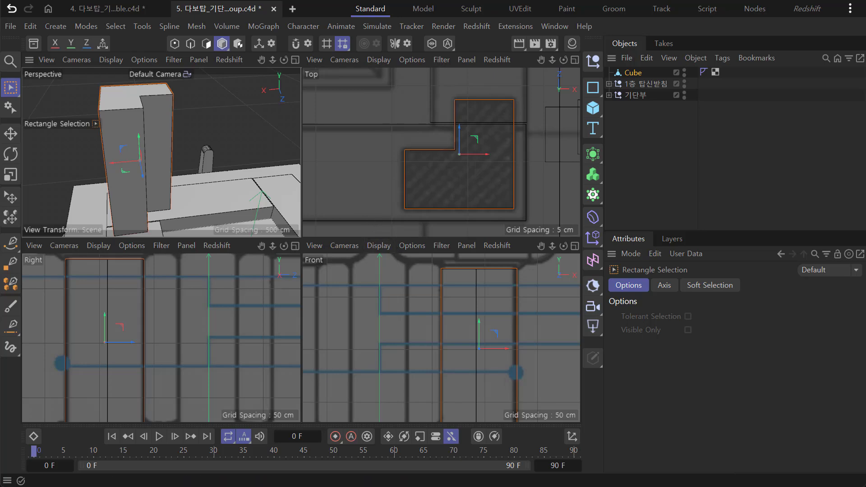
drag(0, 393, 283, 175)
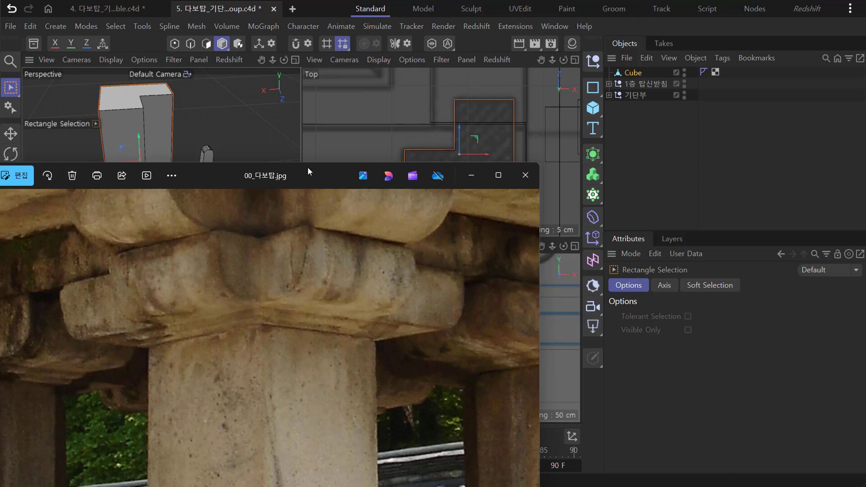
drag(271, 178, 0, 378)
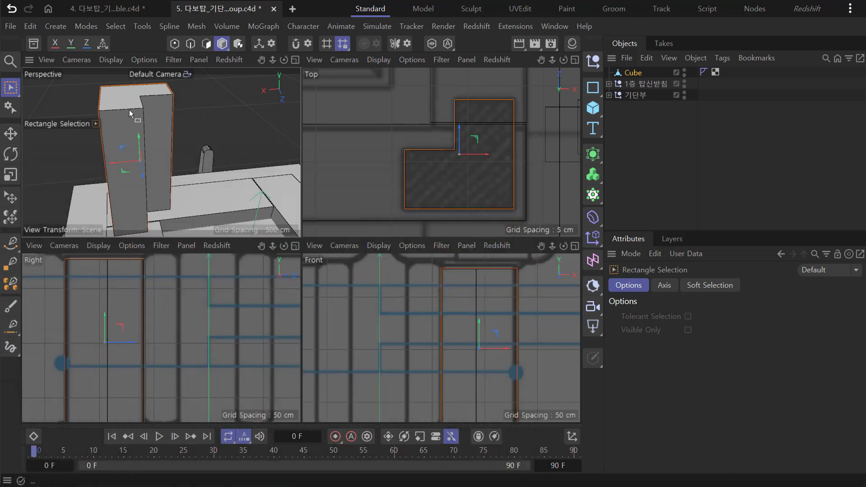
key(alt+Tab)
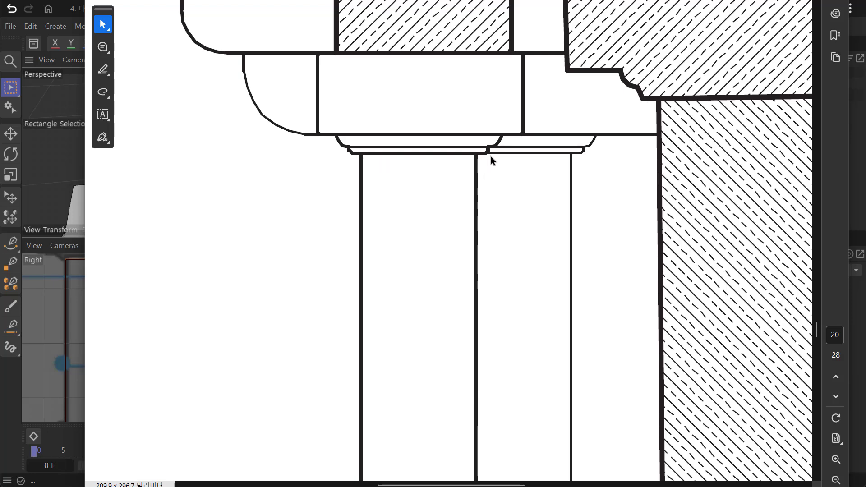
click(65, 3)
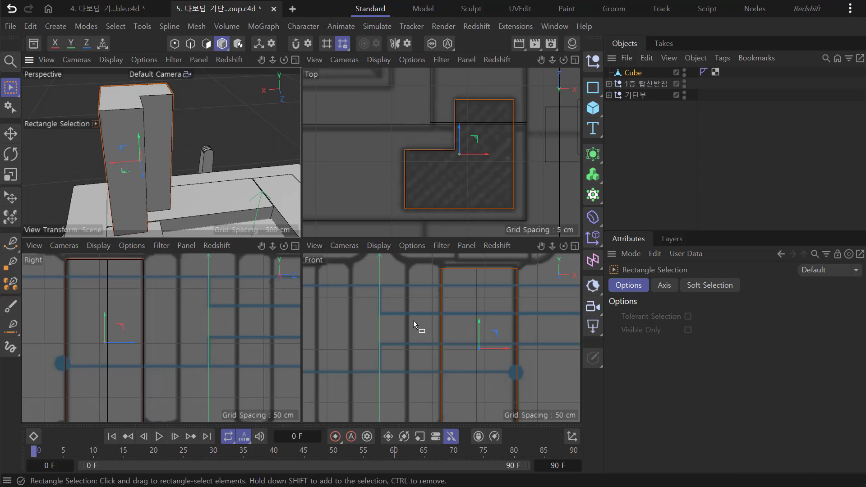
scroll(410, 315, down, 2)
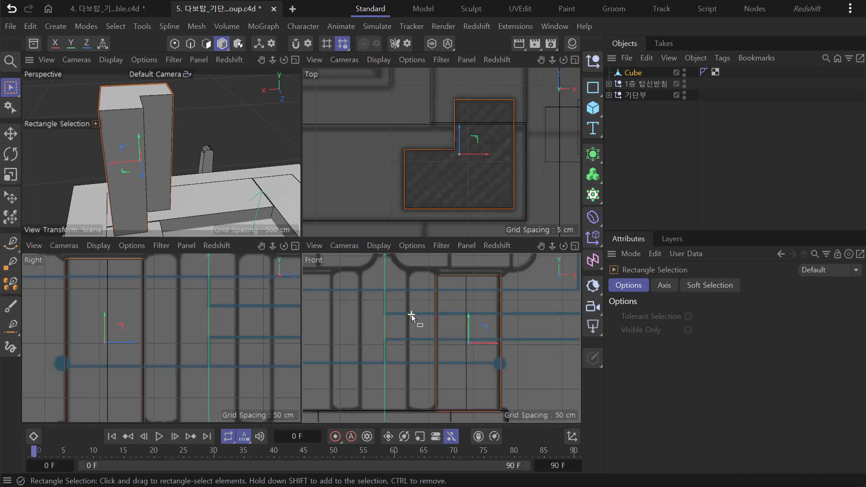
Duplicate the L-shaped pillar upward along Y in the Front view and flatten the copy into a slab at the pillar's top.
mouse_move(415, 325)
alt+middle_down()
mouse_move(397, 347)
mouse_move(406, 339)
alt+middle_up()
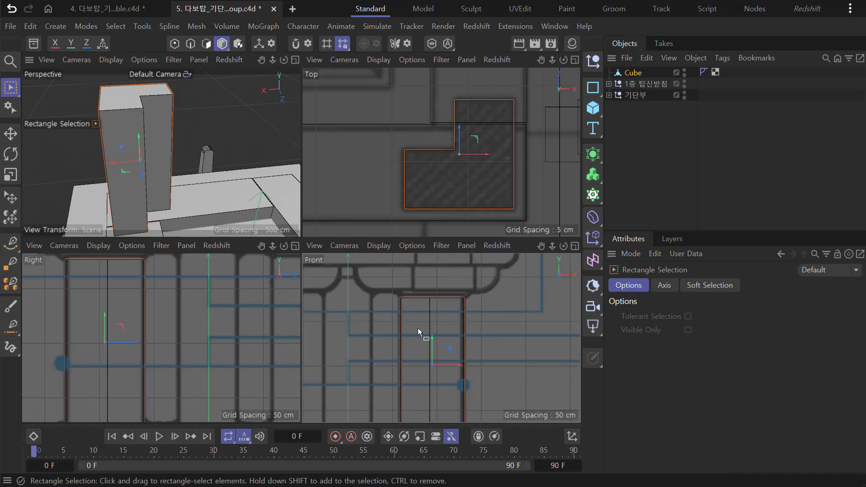
key(F1)
key(F4)
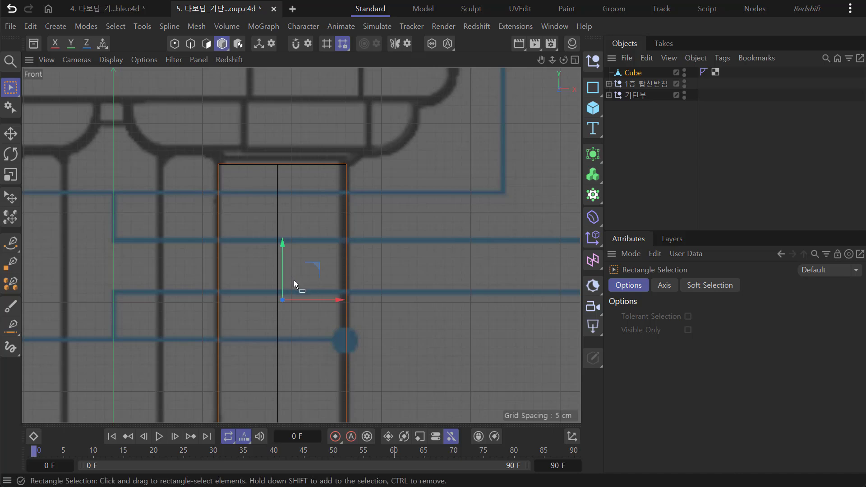
drag(285, 247, 296, 103)
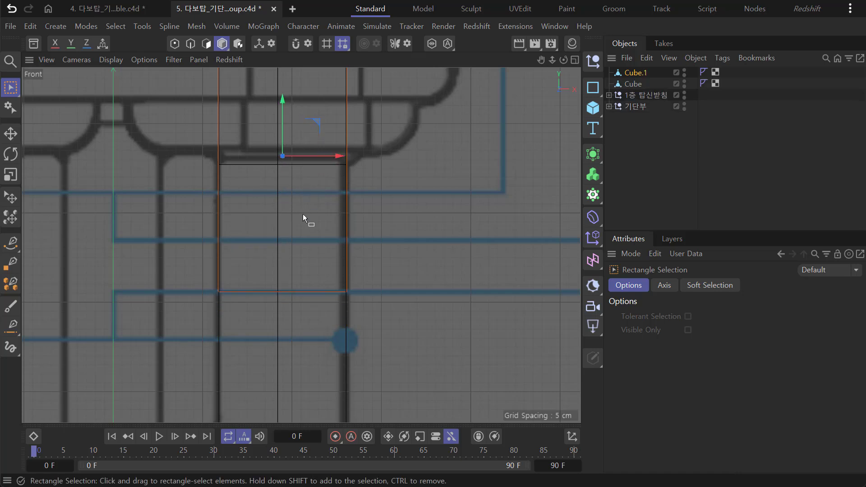
scroll(302, 215, down, 5)
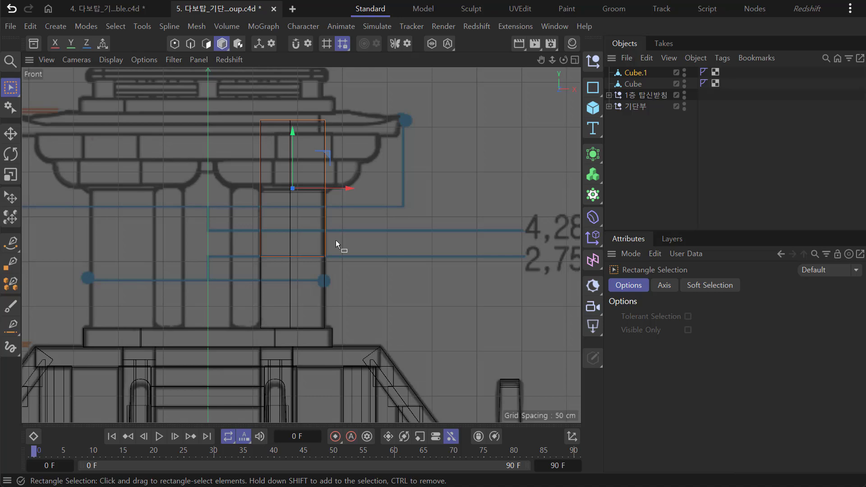
key(t)
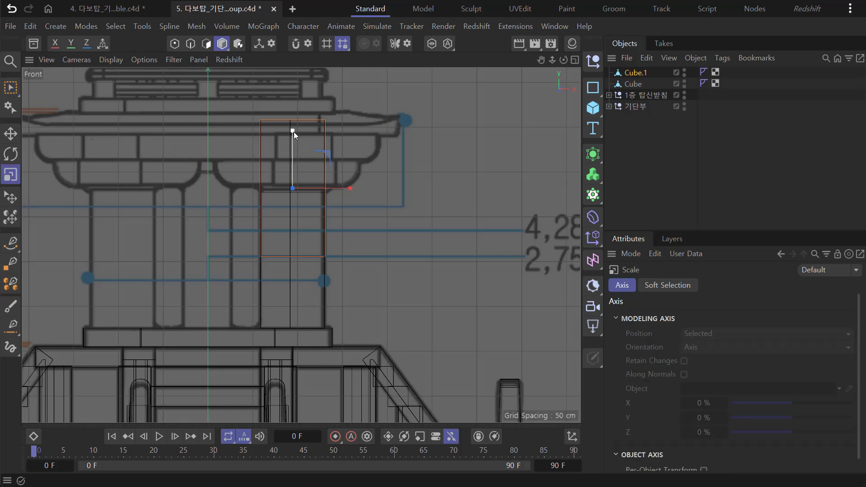
drag(294, 132, 299, 182)
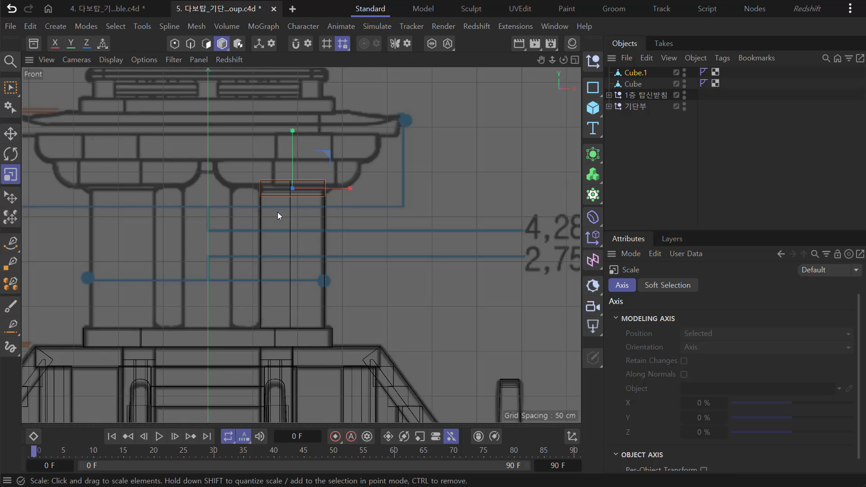
Scale the top slab up uniformly so it overhangs the pillar, and thin it further along Y against the Front drawing.
scroll(273, 197, up, 6)
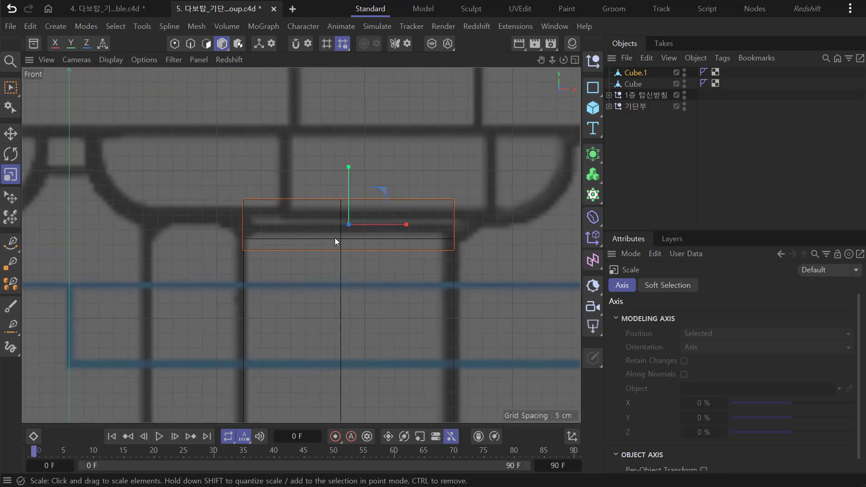
scroll(334, 237, up, 5)
scroll(347, 267, up, 2)
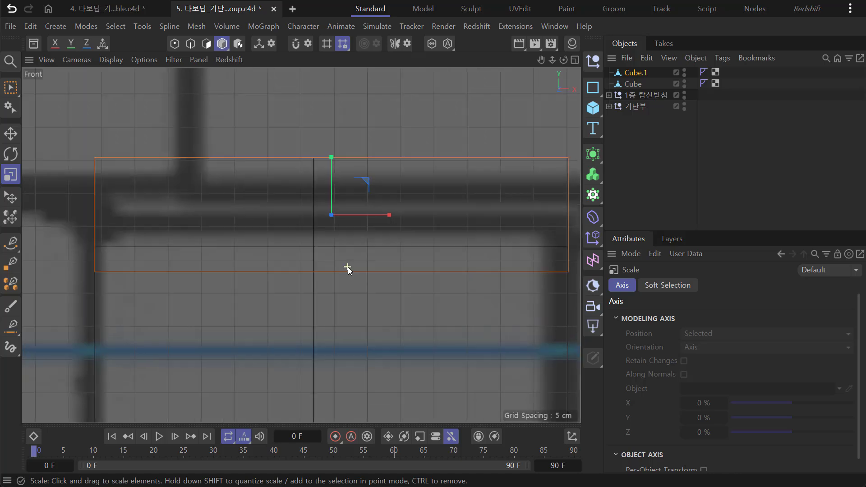
scroll(350, 264, down, 5)
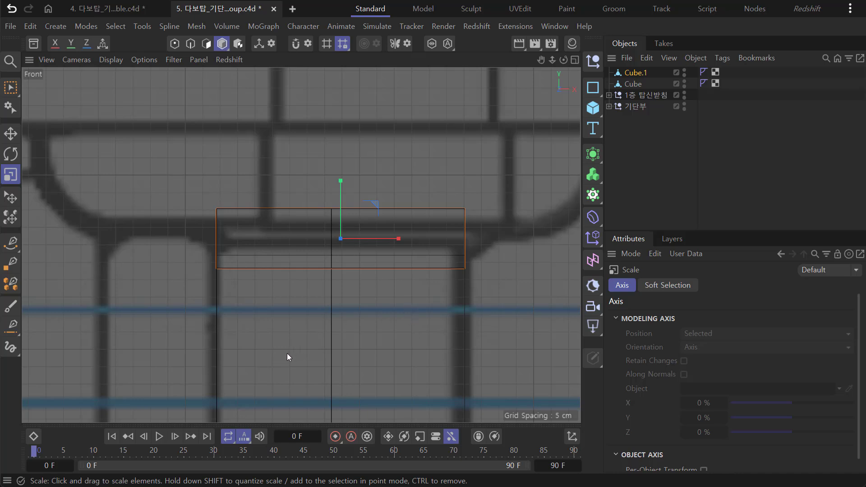
drag(288, 353, 385, 346)
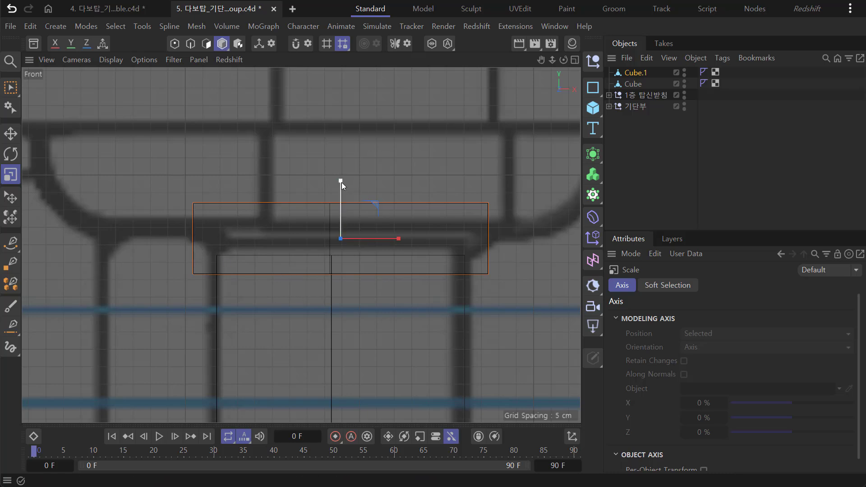
drag(342, 181, 341, 228)
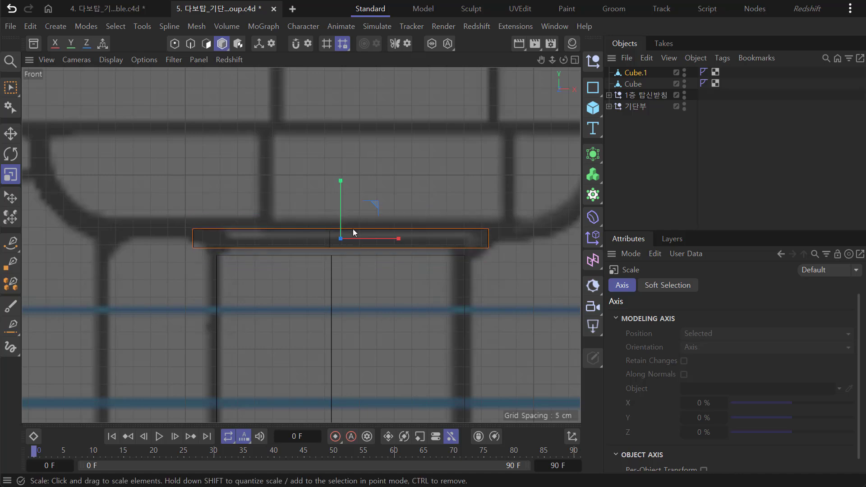
Raise the cap slab slightly along Y and fine-tune its thickness to match the drawn moulding above the pillar.
key(0)
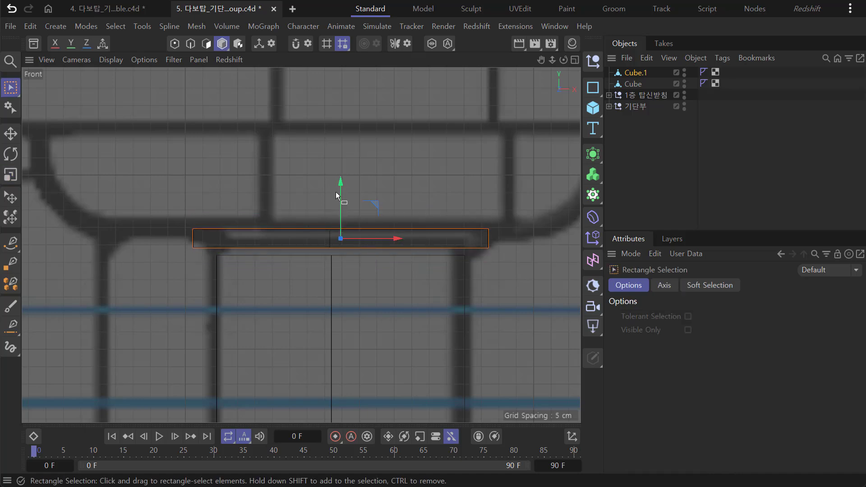
mouse_move(341, 186)
mouse_down()
mouse_move(340, 195)
mouse_move(342, 180)
mouse_up()
key(t)
key(0)
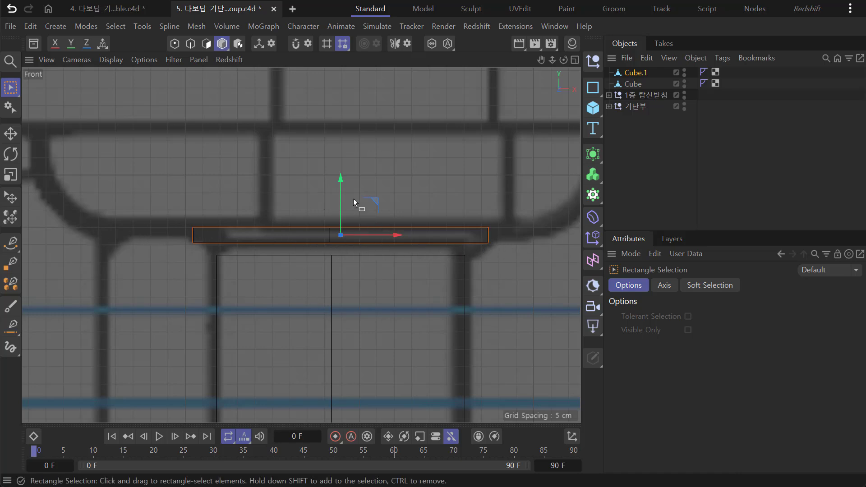
scroll(383, 250, up, 2)
alt+middle_drag(375, 265, 343, 247)
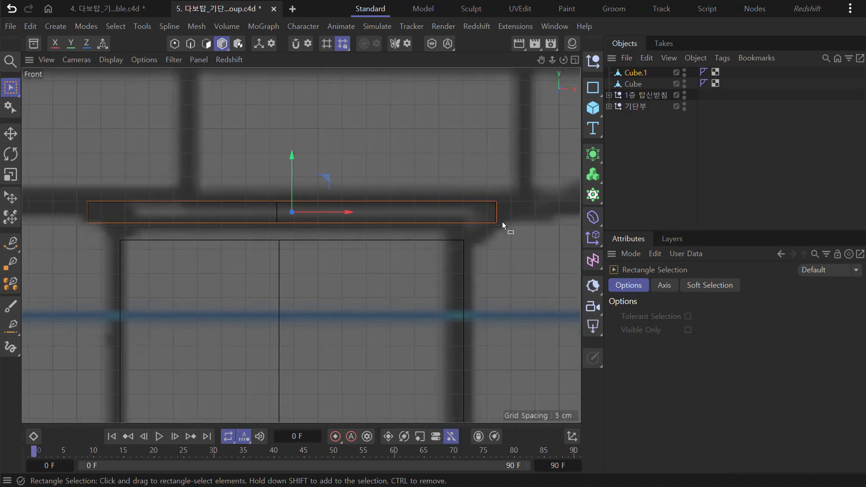
key(t)
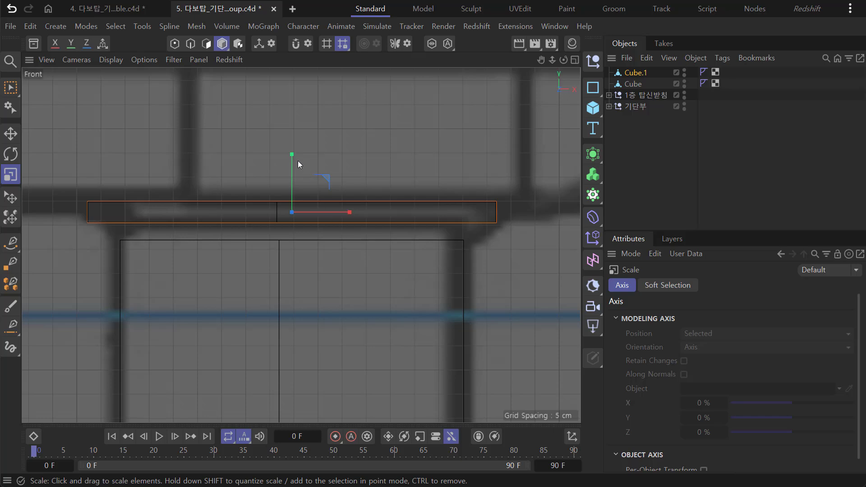
drag(292, 156, 292, 161)
key(0)
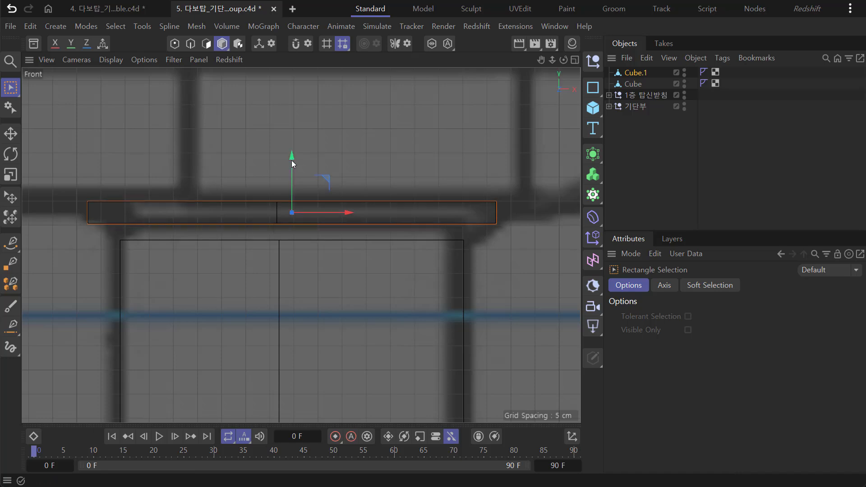
scroll(401, 268, down, 3)
scroll(399, 279, up, 2)
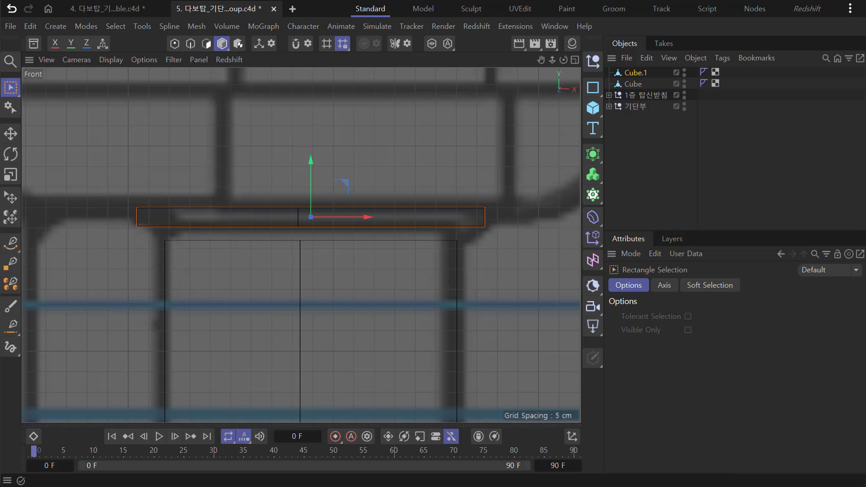
Examine the cap slab's overhang around the L-shaped pillar in the Perspective view, especially at the inner notch.
middle_click(358, 283)
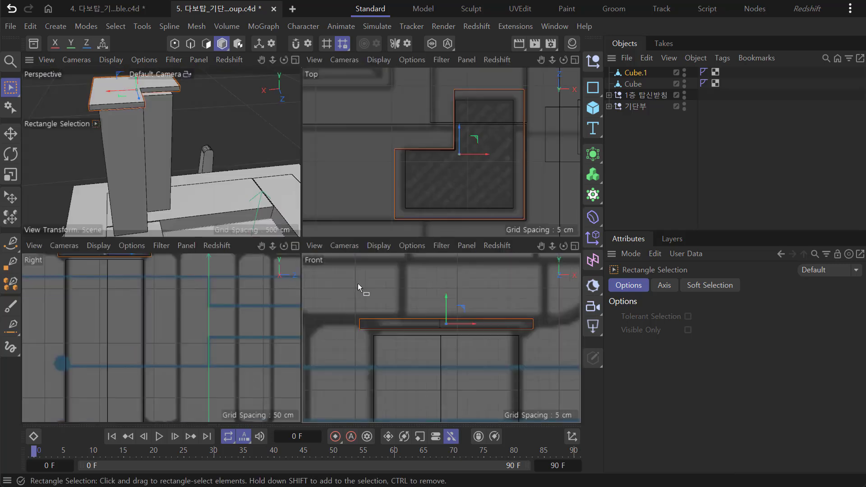
middle_click(181, 162)
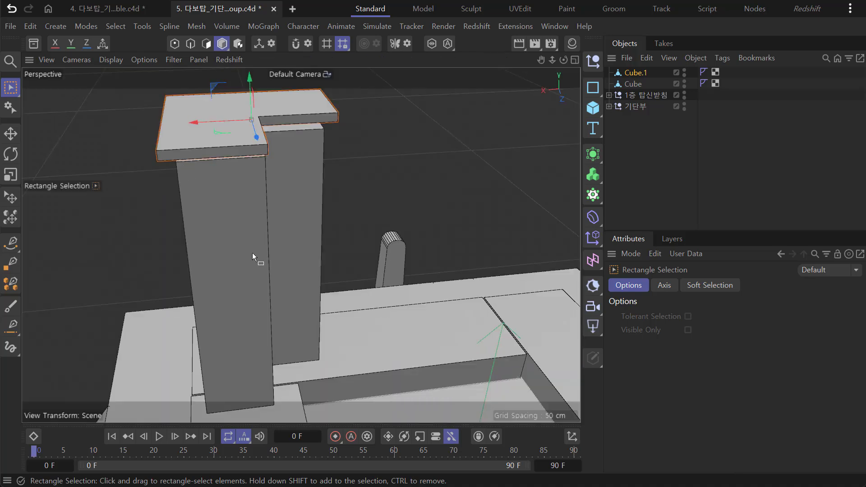
scroll(253, 254, up, 1)
alt+drag(253, 254, 302, 310)
alt+drag(321, 334, 375, 243)
alt+drag(242, 222, 300, 245)
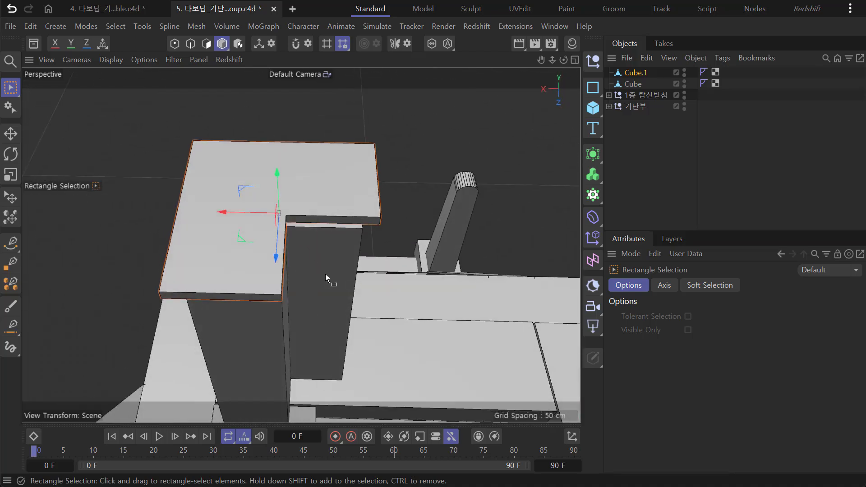
alt+drag(325, 275, 289, 320)
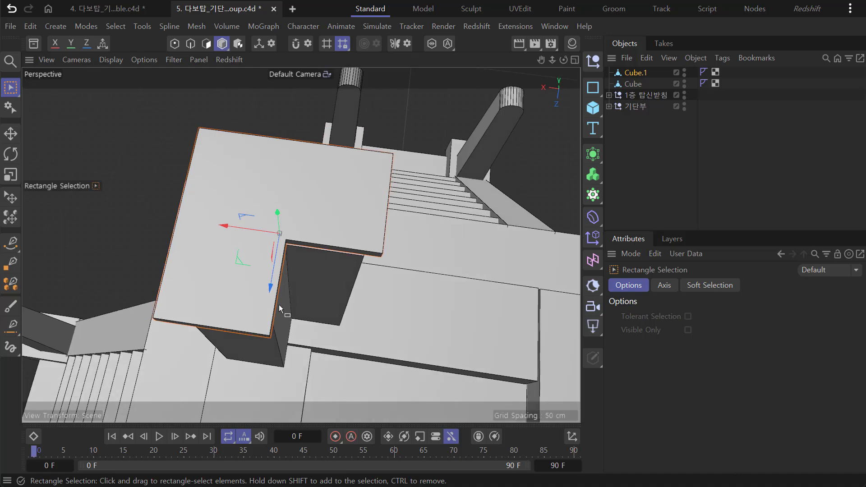
alt+drag(394, 296, 437, 268)
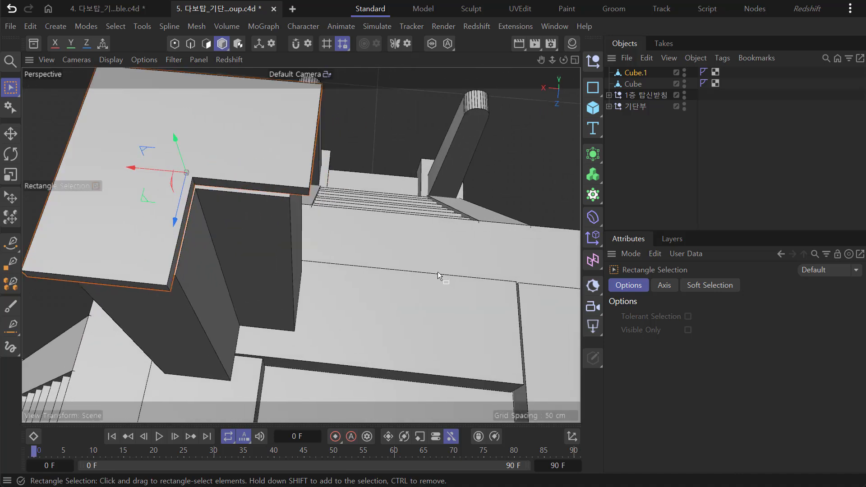
In Point mode in the Top view, move the cap slab's notch side points outward along negative X so they overhang the pillar.
middle_click(478, 268)
middle_click(464, 186)
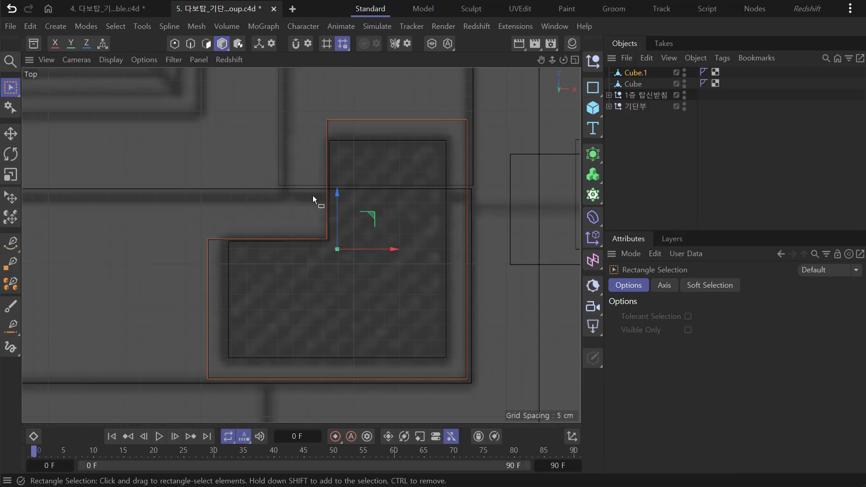
mouse_move(346, 296)
alt+middle_down()
mouse_move(366, 289)
mouse_move(337, 282)
alt+middle_up()
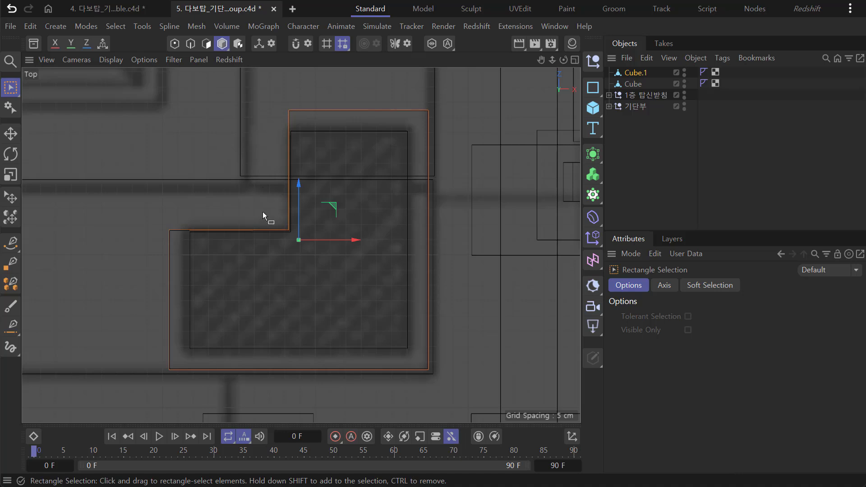
click(175, 44)
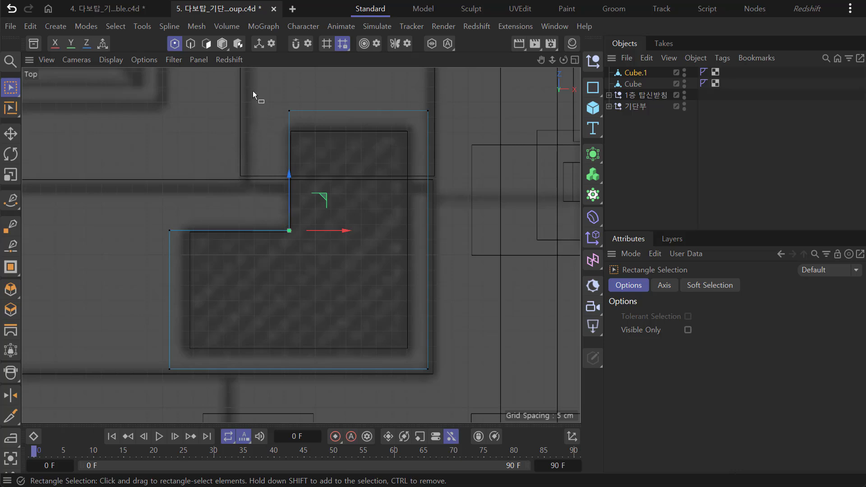
drag(252, 89, 318, 270)
scroll(336, 282, up, 5)
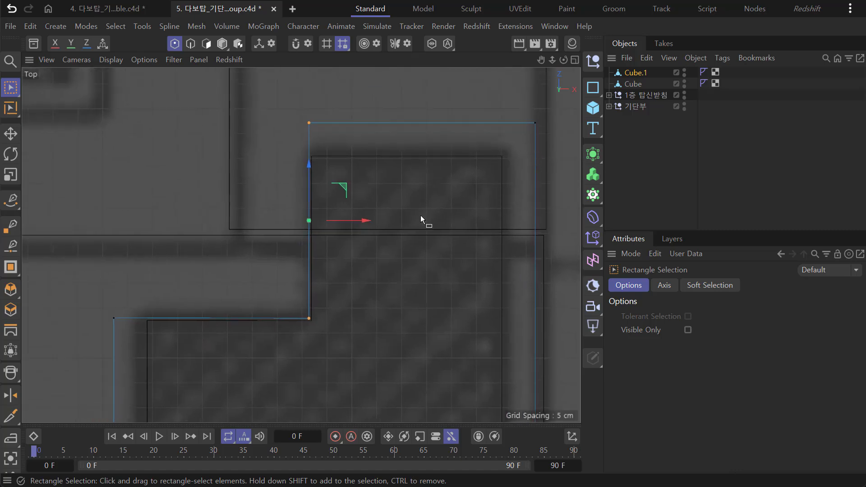
drag(367, 220, 339, 228)
Move the other notch side's points outward along positive Z and fine-tune the first side along X to even out the overhang.
drag(51, 290, 389, 361)
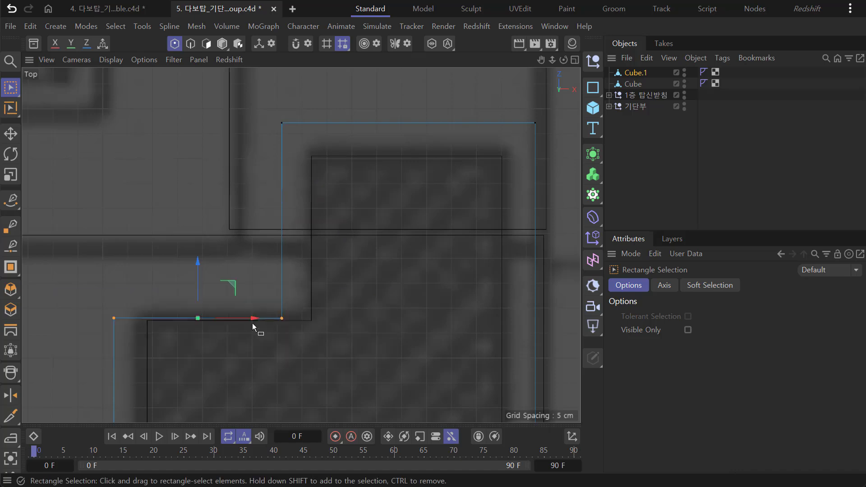
drag(199, 263, 194, 231)
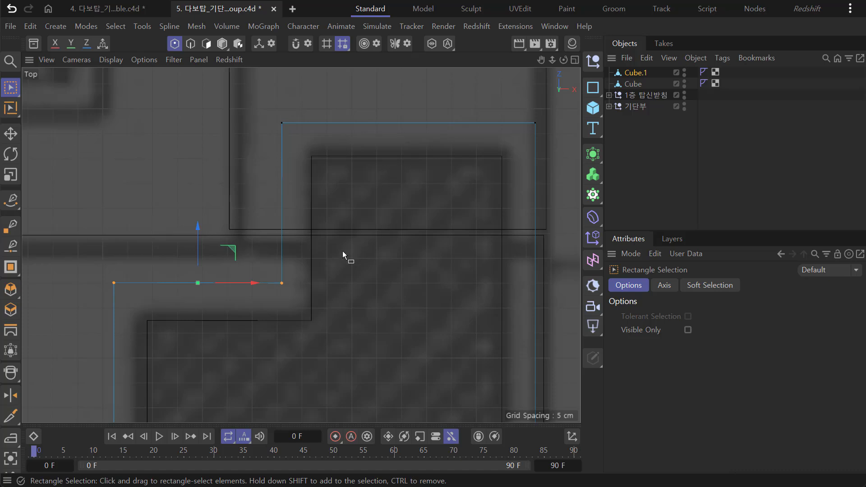
scroll(355, 234, down, 3)
drag(287, 142, 325, 306)
drag(359, 214, 356, 214)
scroll(378, 294, down, 2)
scroll(375, 295, down, 1)
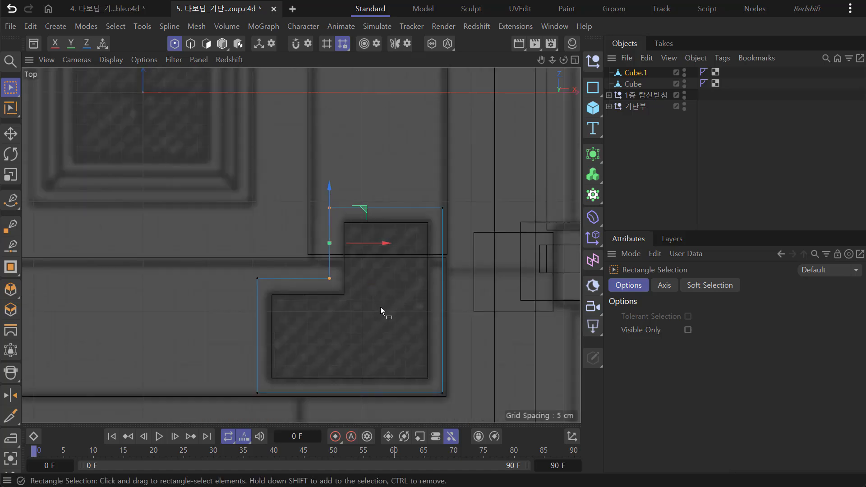
scroll(380, 307, down, 1)
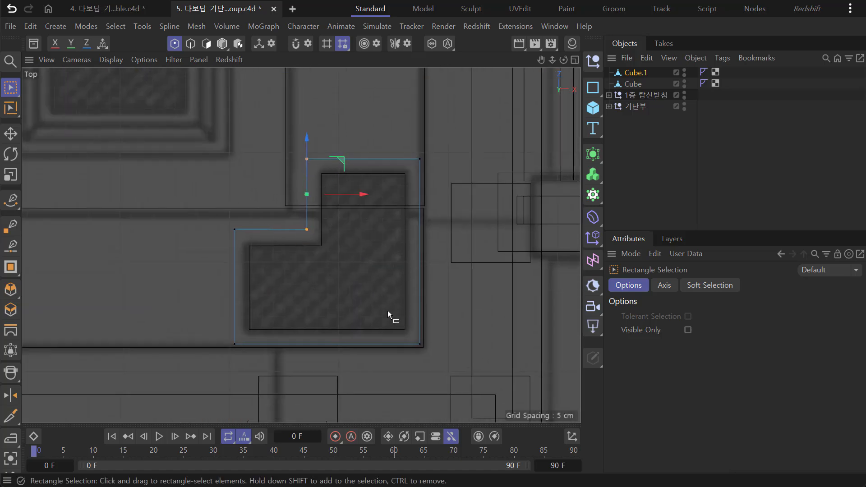
scroll(359, 296, up, 2)
scroll(364, 287, up, 2)
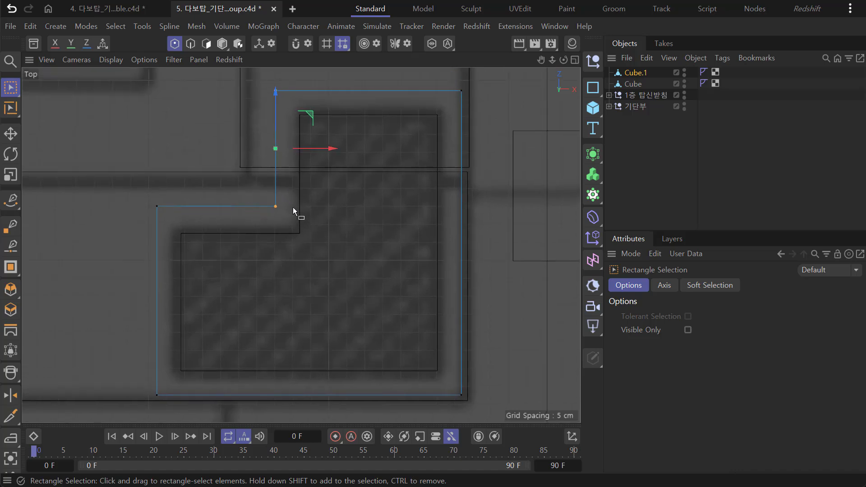
In Polygon mode, select the cap slab's L-shaped underside face with Brush Selection in the Perspective view.
ctrl+click(190, 43)
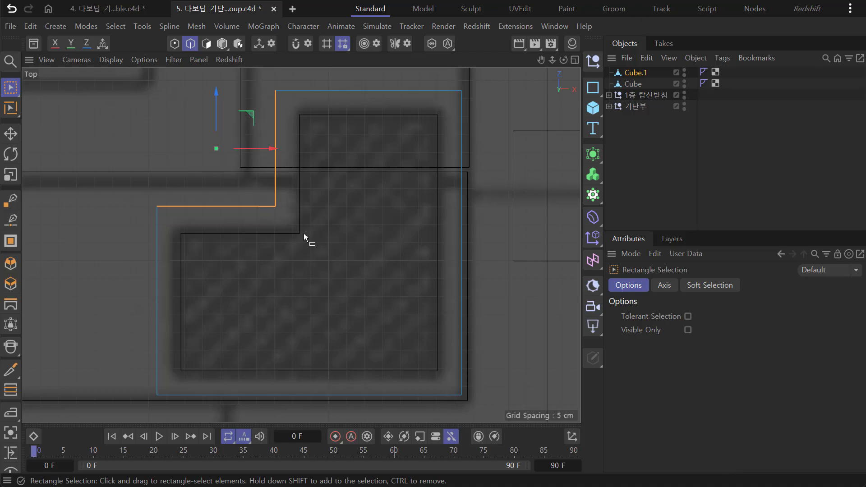
key(F1)
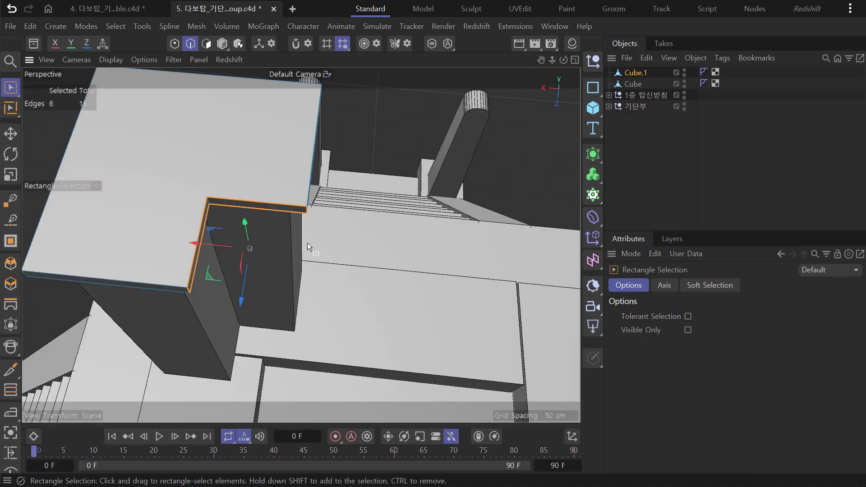
alt+drag(311, 310, 288, 218)
alt+middle_drag(288, 218, 330, 324)
alt+drag(329, 323, 301, 303)
scroll(302, 300, up, 2)
alt+middle_drag(302, 283, 310, 298)
scroll(310, 299, up, 1)
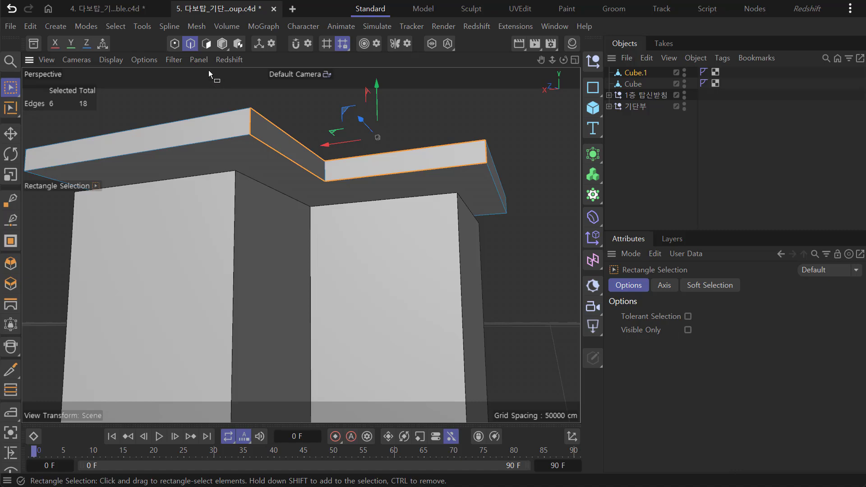
click(207, 44)
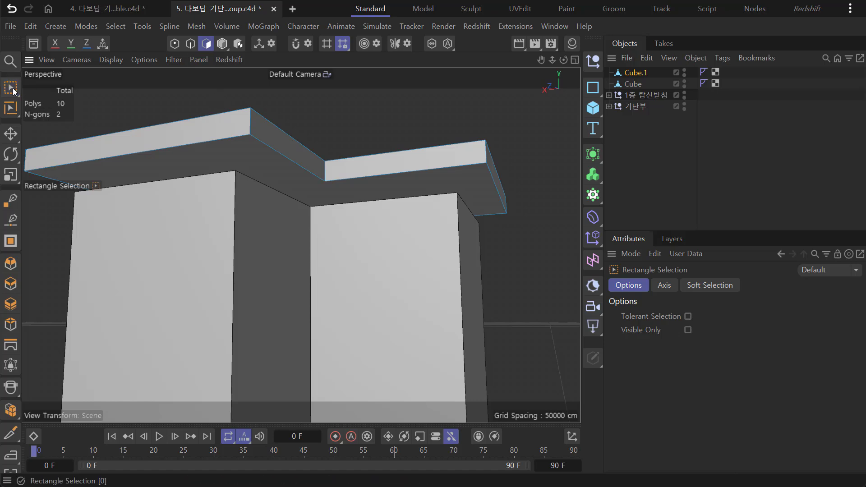
mouse_move(14, 91)
mouse_down()
mouse_move(77, 120)
mouse_move(80, 109)
mouse_up()
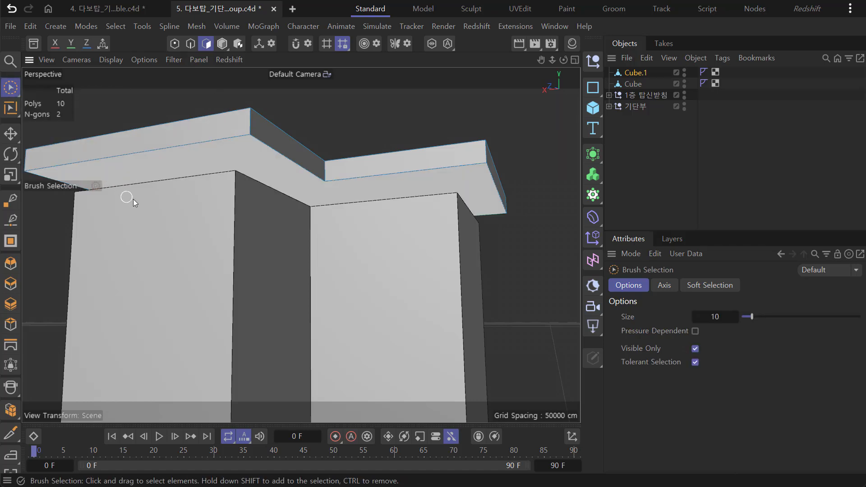
click(210, 163)
scroll(350, 266, down, 5)
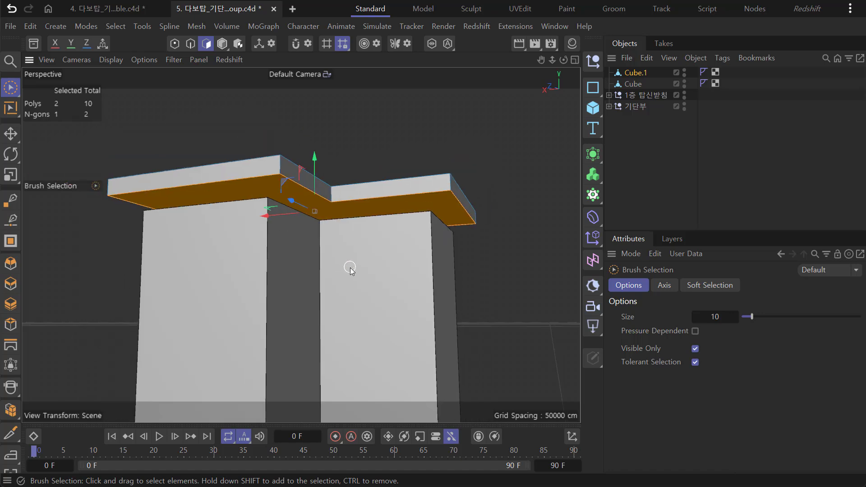
Inset the slab's underside face by about 3.66 cm, keeping its outline just outside the pillar.
alt+drag(356, 275, 340, 287)
middle_click(348, 271)
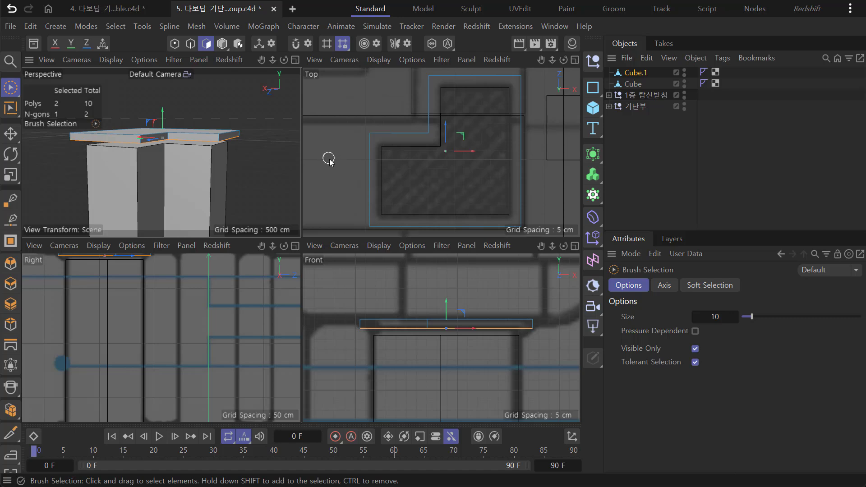
scroll(190, 315, up, 10)
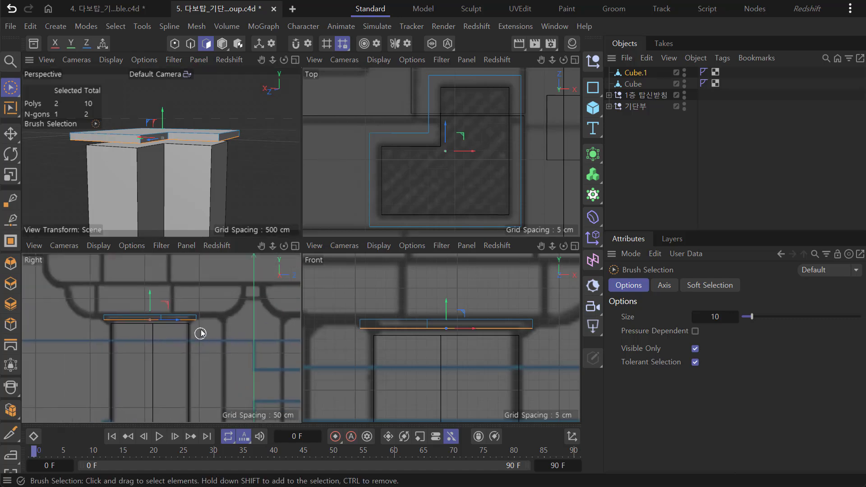
scroll(245, 345, up, 3)
scroll(474, 359, up, 2)
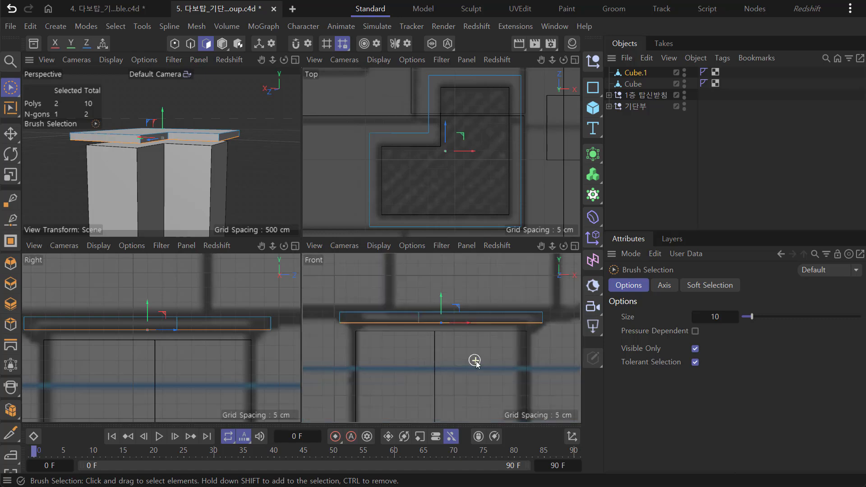
alt+drag(232, 187, 218, 141)
alt+middle_drag(218, 140, 253, 140)
scroll(217, 169, up, 4)
scroll(219, 169, down, 2)
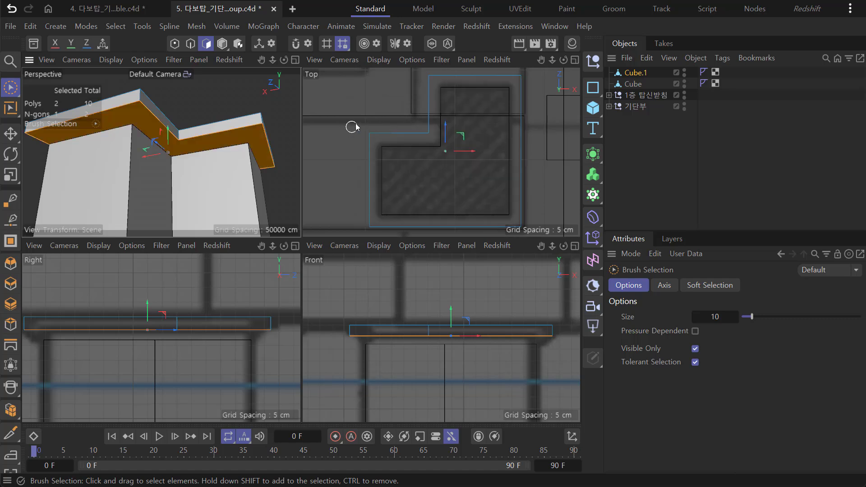
right_click(332, 104)
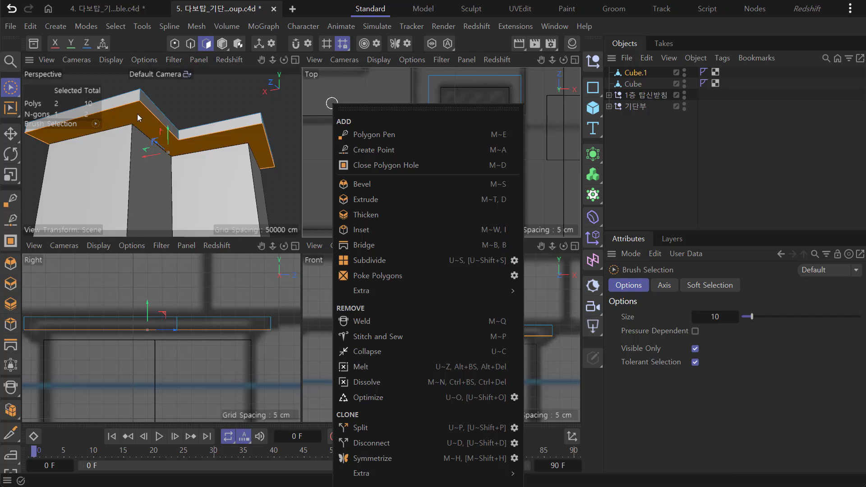
click(367, 229)
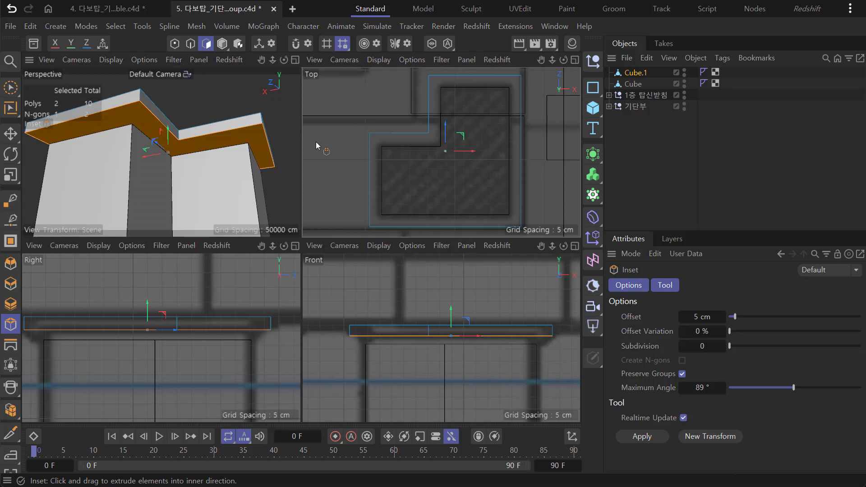
drag(316, 142, 336, 159)
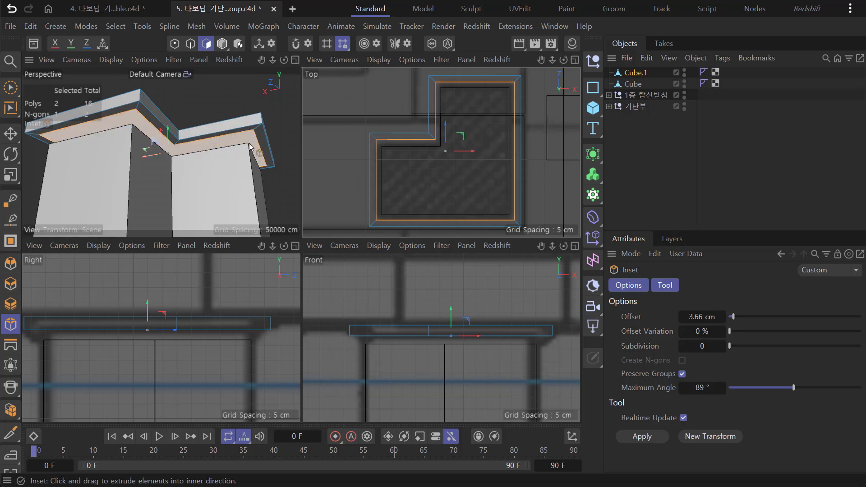
Extrude the inset underside face downward about 4.26 cm and compare the stepped cap with the moulding in the PDF section drawing.
right_click(329, 107)
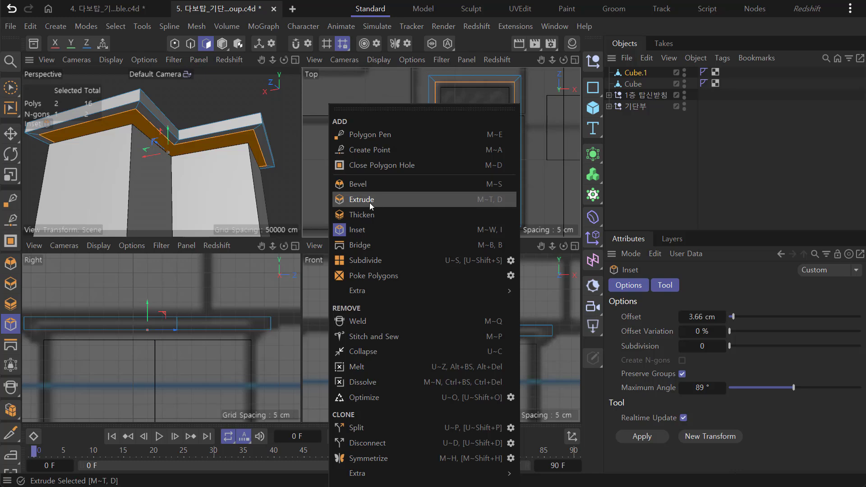
click(355, 199)
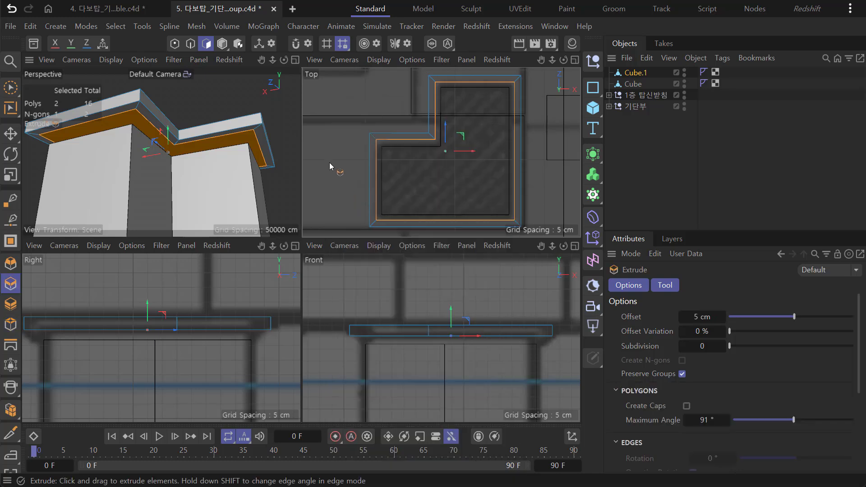
drag(331, 131, 367, 131)
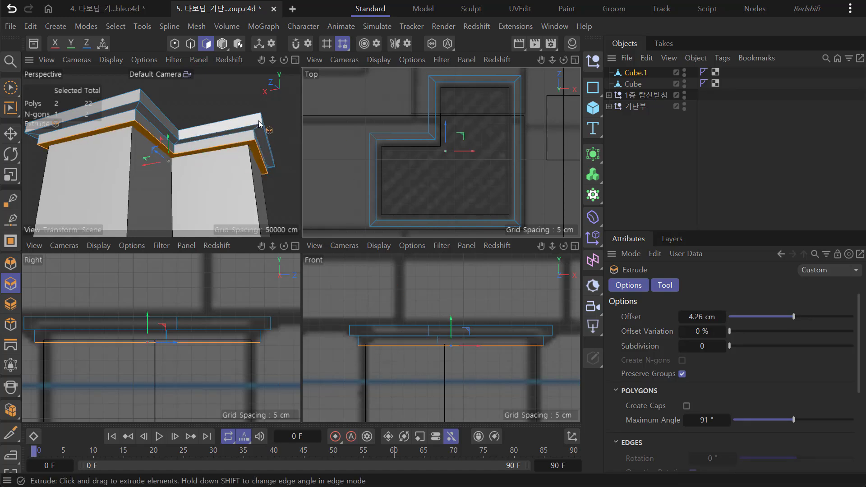
key(alt+Tab)
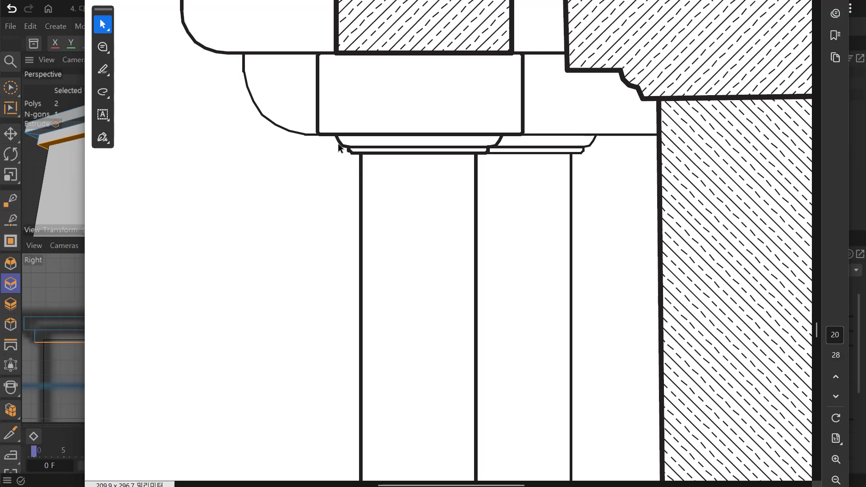
click(75, 10)
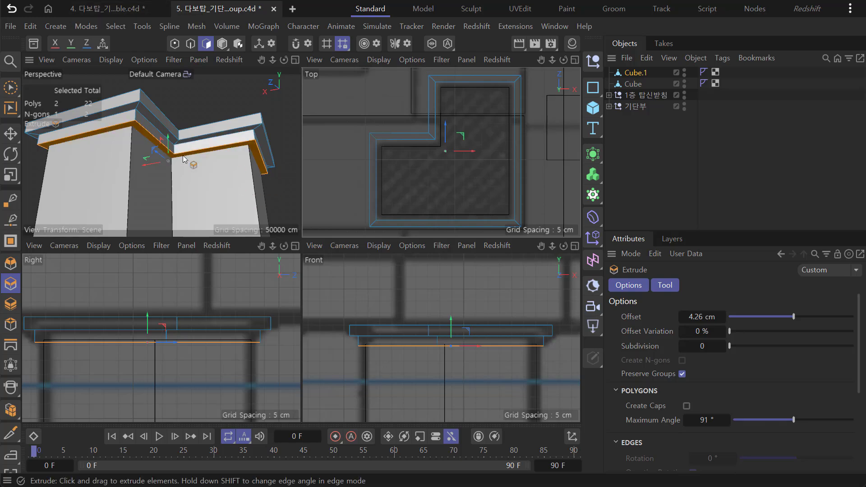
In Edge mode, loop-select the lower outer edge of the cap's upper, wider tier all around the L shape.
scroll(185, 164, up, 2)
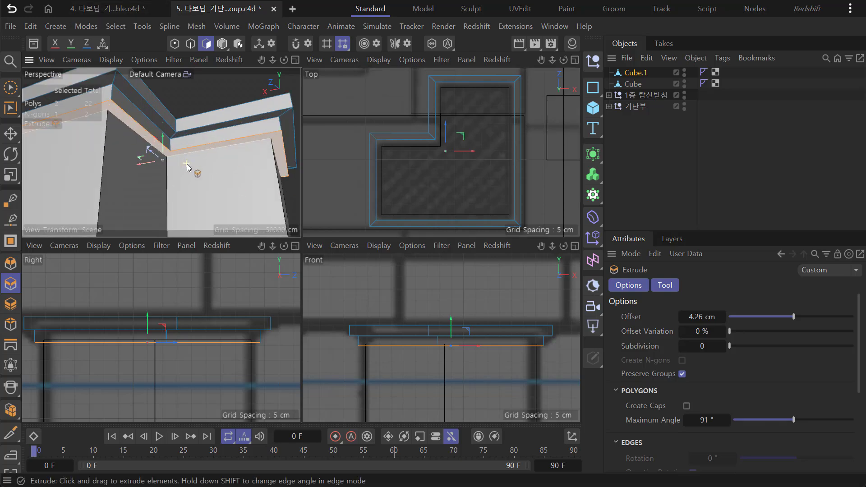
click(190, 45)
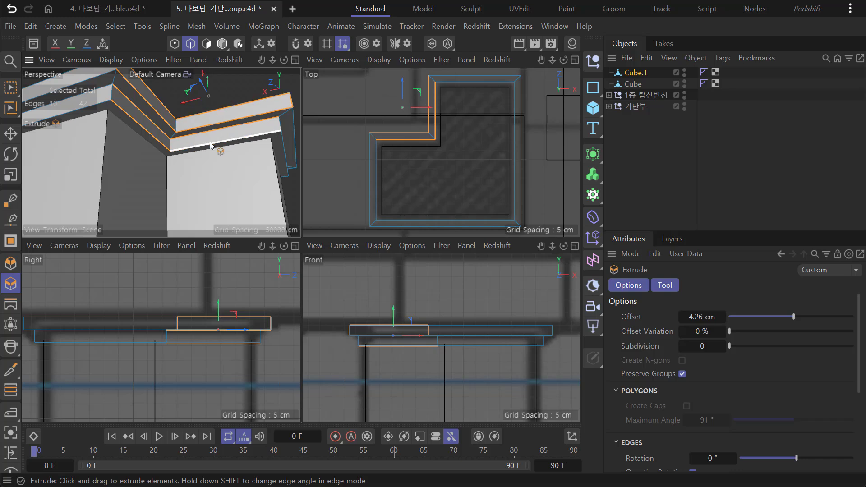
alt+drag(209, 131, 189, 133)
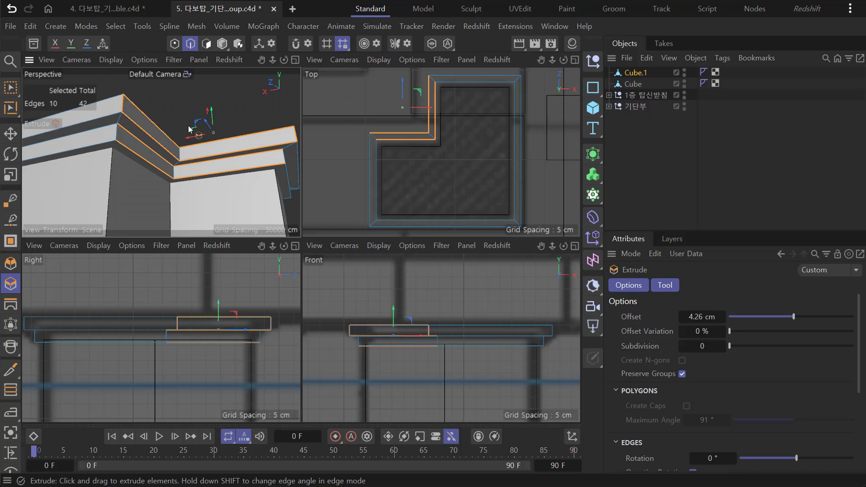
middle_click(165, 147)
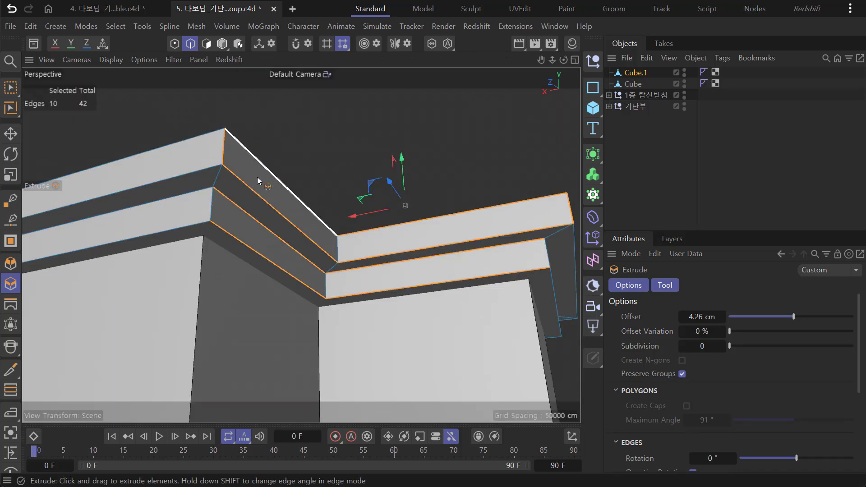
click(10, 108)
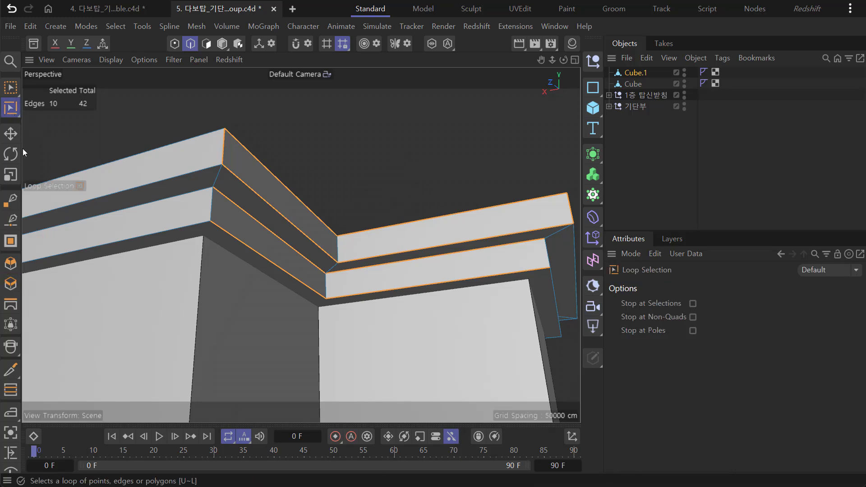
alt+drag(209, 168, 390, 180)
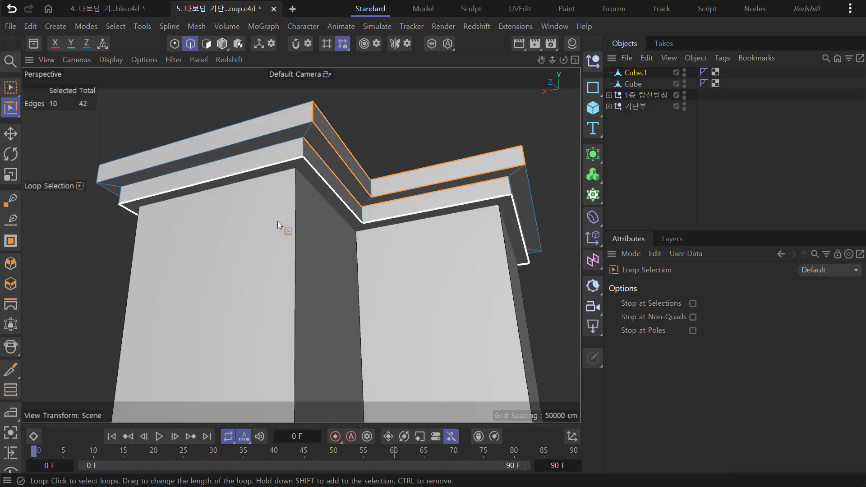
click(158, 164)
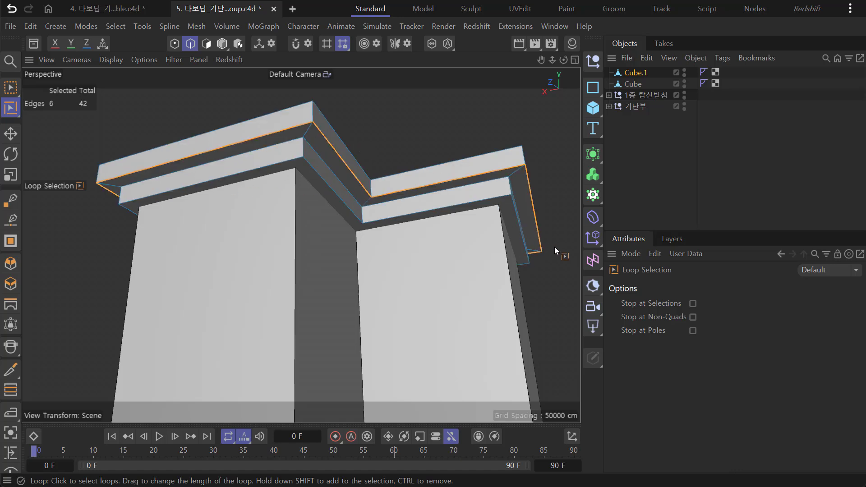
alt+drag(416, 243, 347, 241)
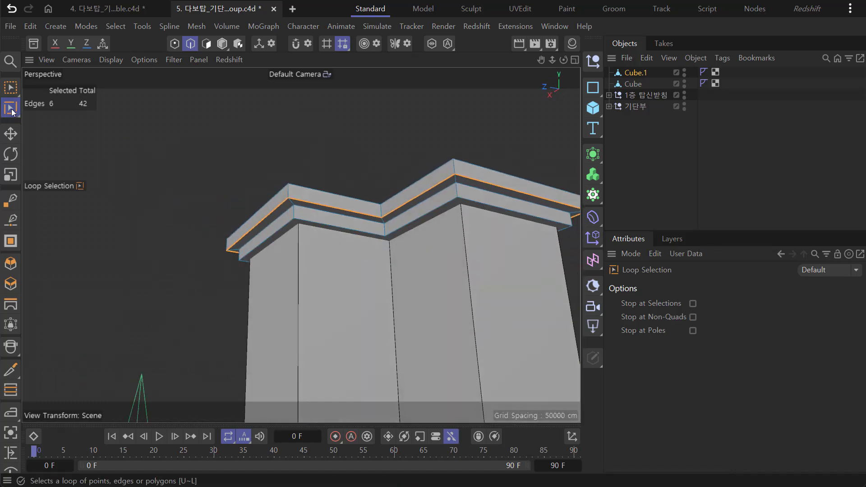
alt+drag(307, 158, 215, 211)
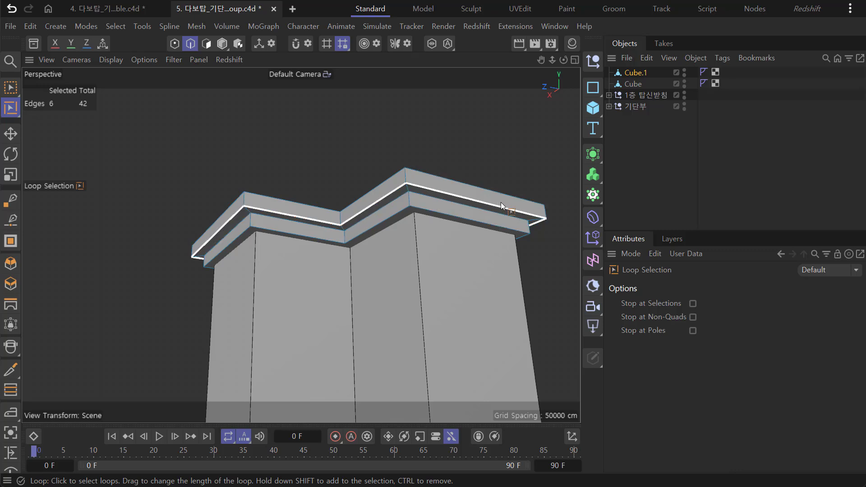
alt+drag(359, 264, 320, 262)
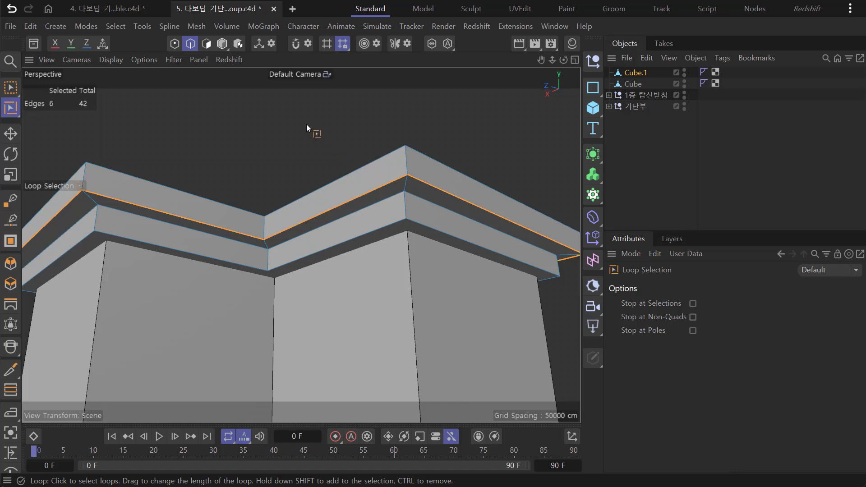
Bevel the selected edge loop with a Round chamfer of about 4.938 cm offset and 2 subdivisions, and inspect the curved moulding.
key(m)
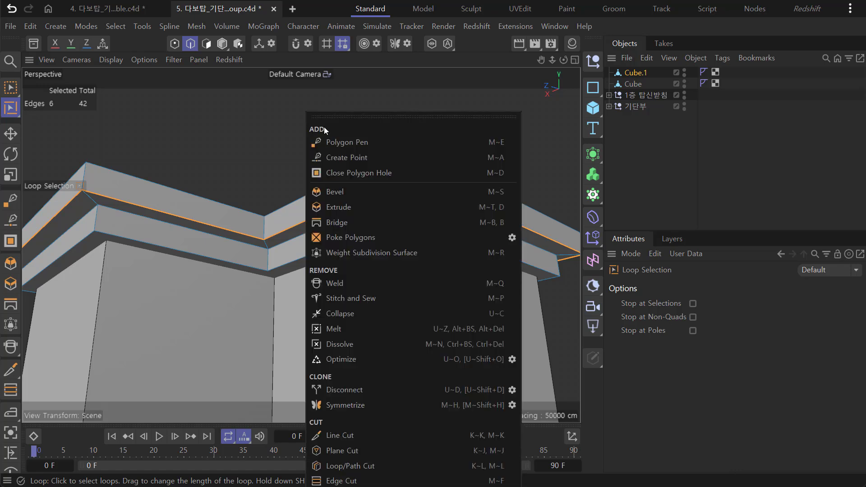
click(336, 191)
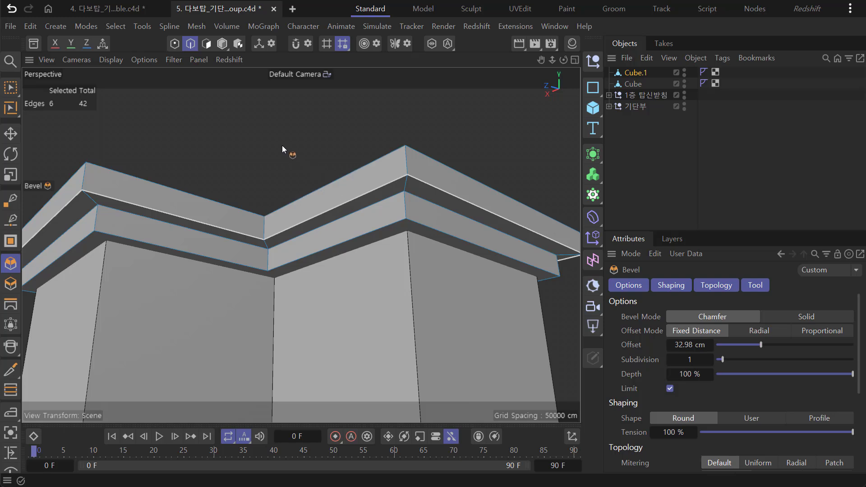
drag(240, 134, 296, 134)
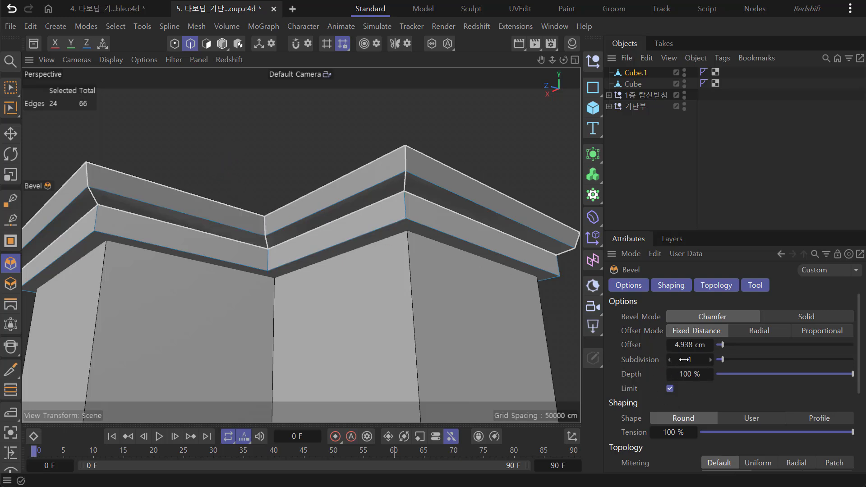
click(712, 359)
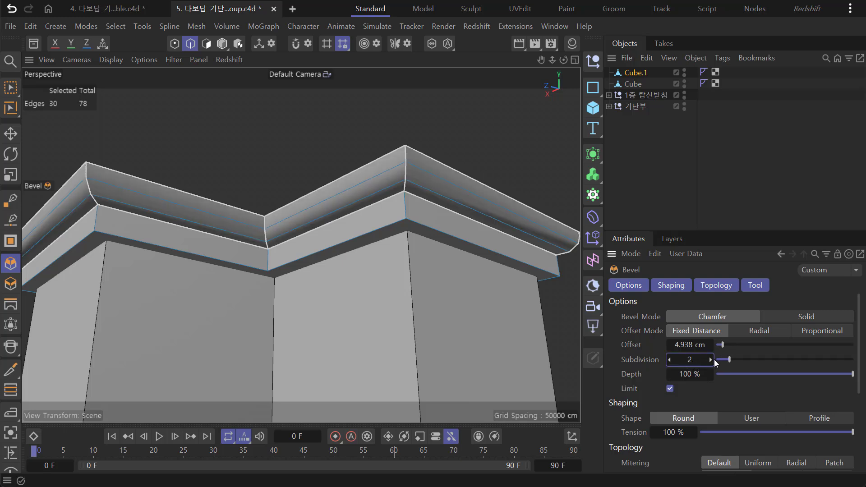
scroll(377, 284, down, 4)
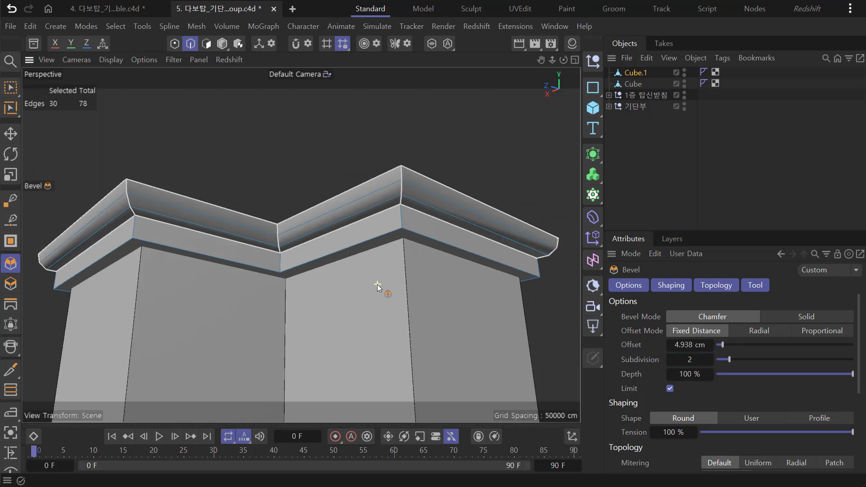
alt+drag(411, 275, 415, 312)
scroll(415, 312, down, 5)
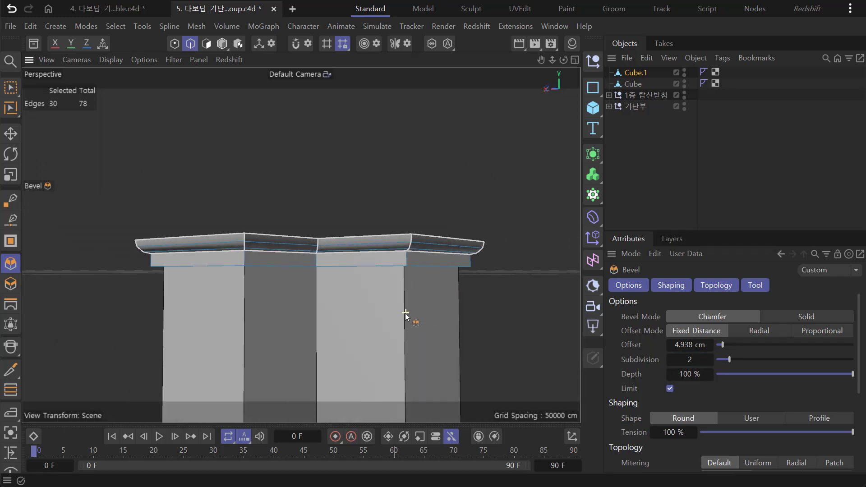
scroll(425, 284, up, 2)
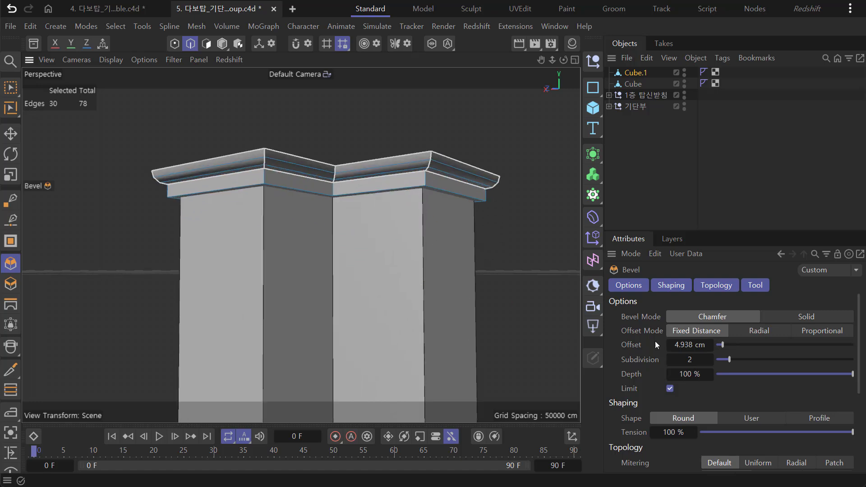
Try 6 subdivisions on the cap's rounded bevel and inspect the denser moulding up close and from a distance.
alt+drag(394, 289, 444, 270)
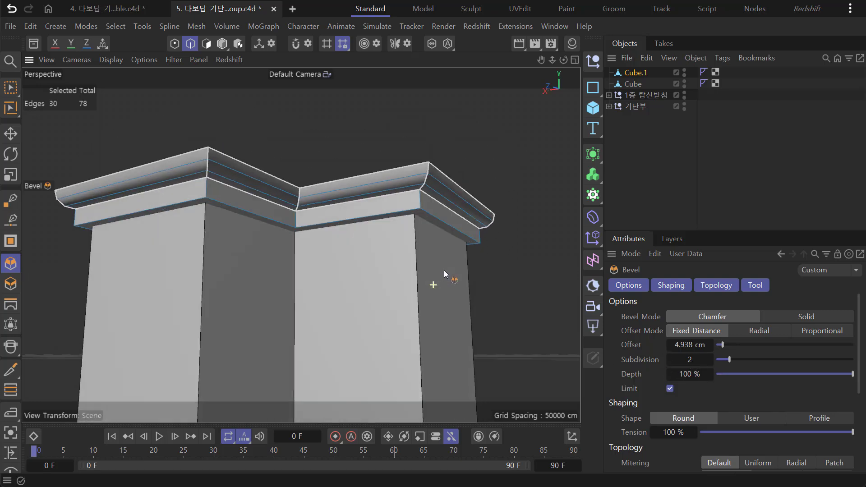
click(711, 359)
click(712, 359)
click(712, 359)
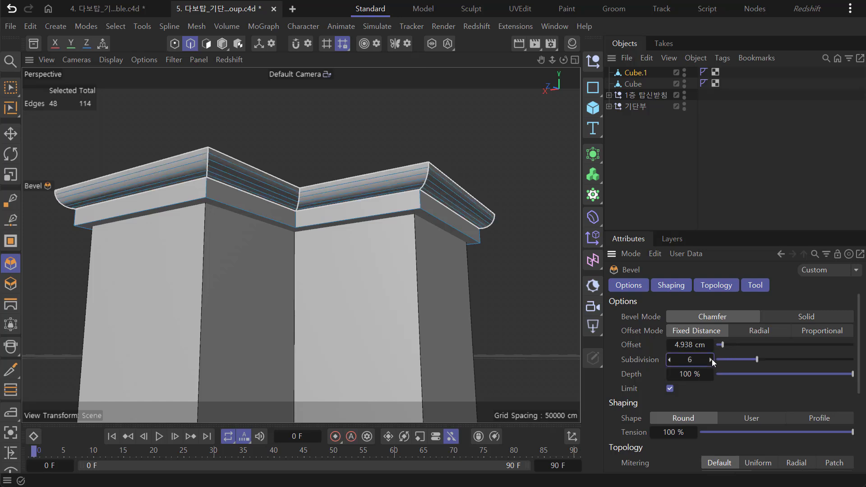
click(711, 359)
scroll(496, 262, up, 4)
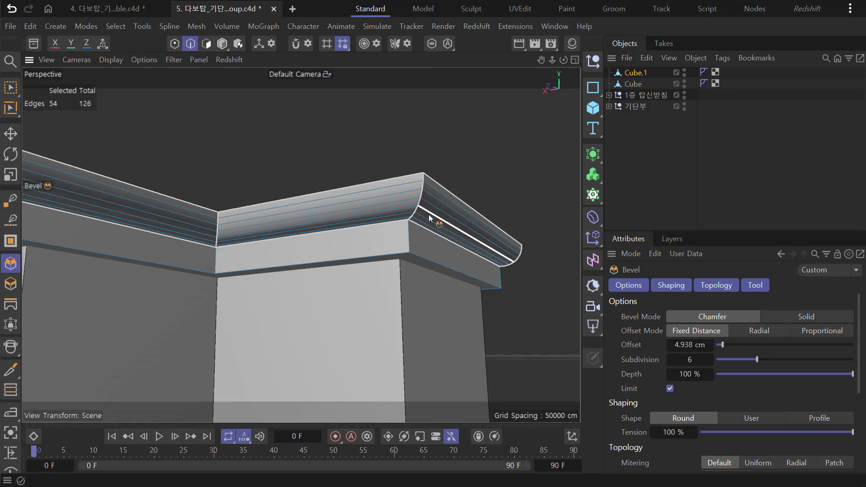
scroll(427, 231, down, 2)
scroll(426, 228, down, 5)
alt+middle_drag(442, 246, 446, 197)
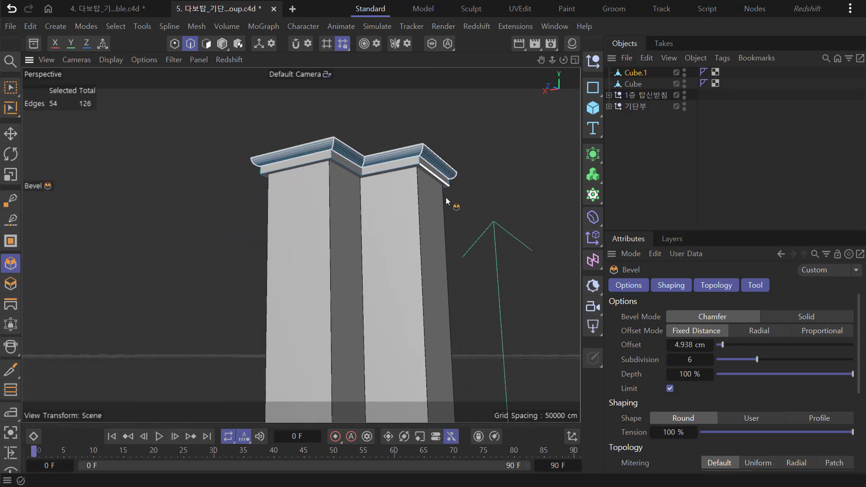
alt+drag(446, 197, 464, 237)
scroll(459, 237, up, 2)
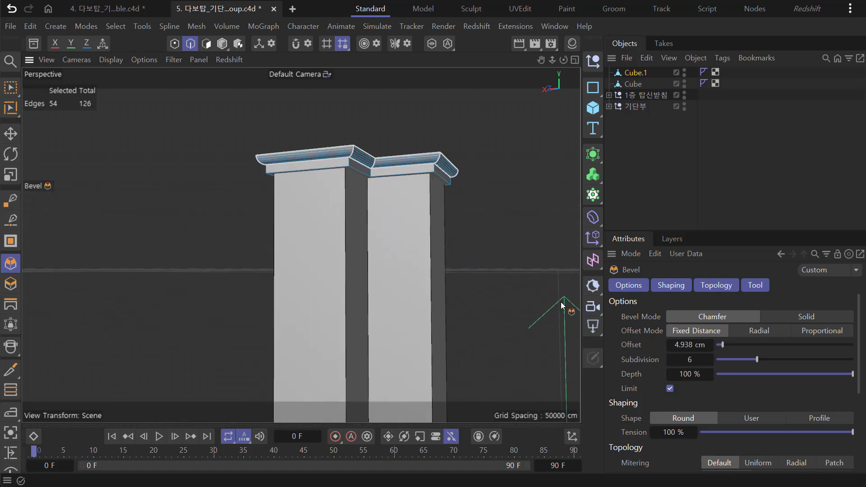
Reduce the cap bevel to 2 subdivisions and inspect the moulding from below and above.
click(669, 360)
click(669, 360)
click(669, 360)
click(669, 360)
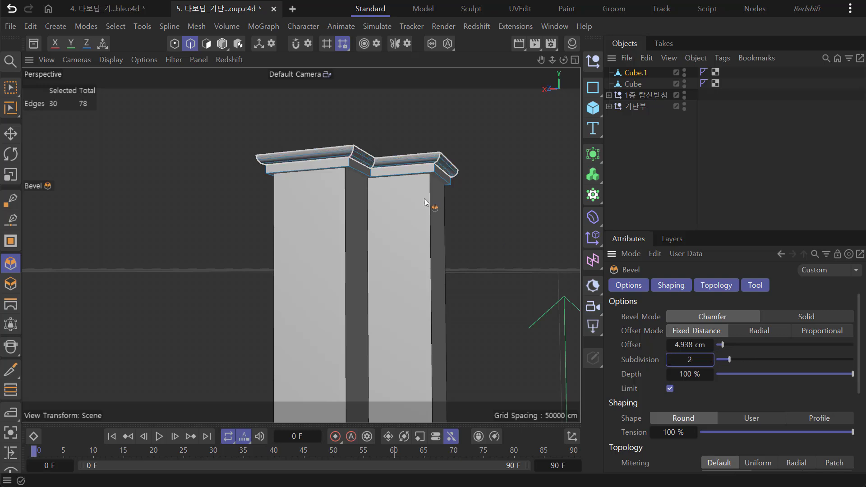
alt+drag(424, 198, 463, 237)
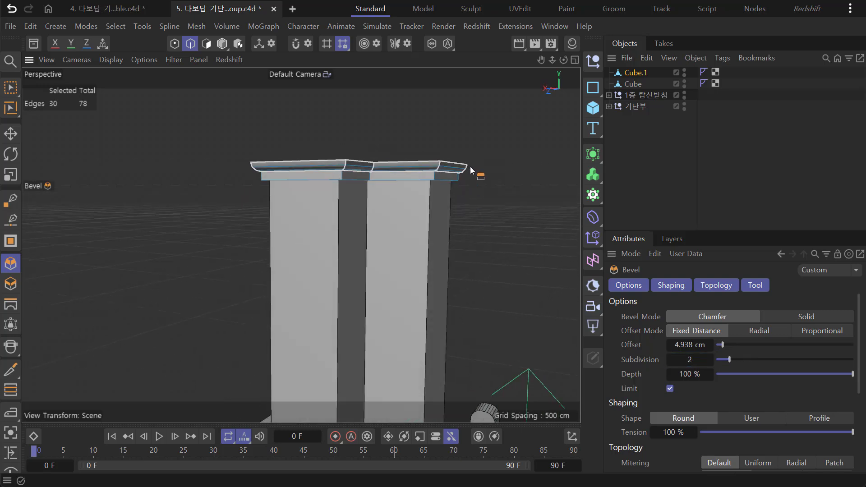
alt+drag(466, 221, 475, 262)
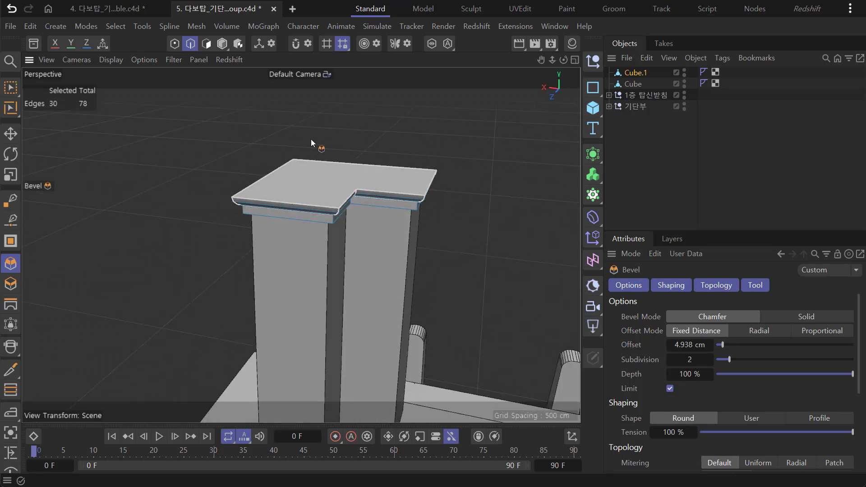
In Model mode, create a null at the pagoda's centre and place both the corner pillar and its cap inside it.
click(222, 44)
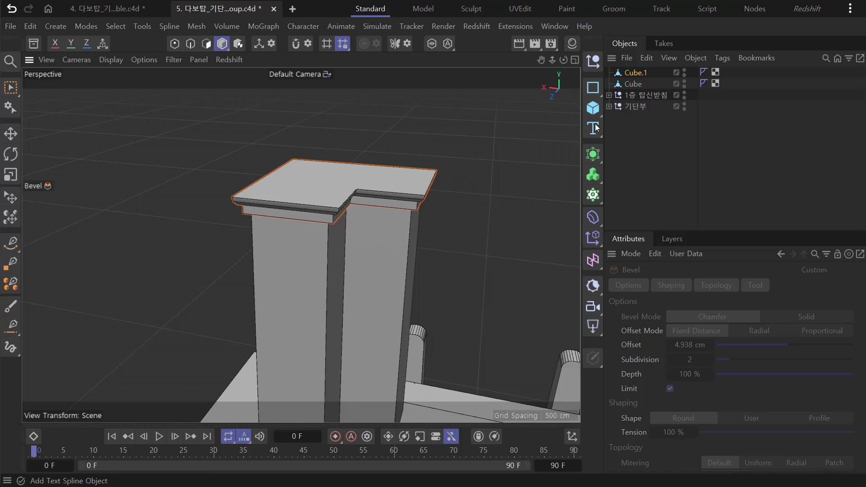
alt+middle_drag(471, 183, 404, 177)
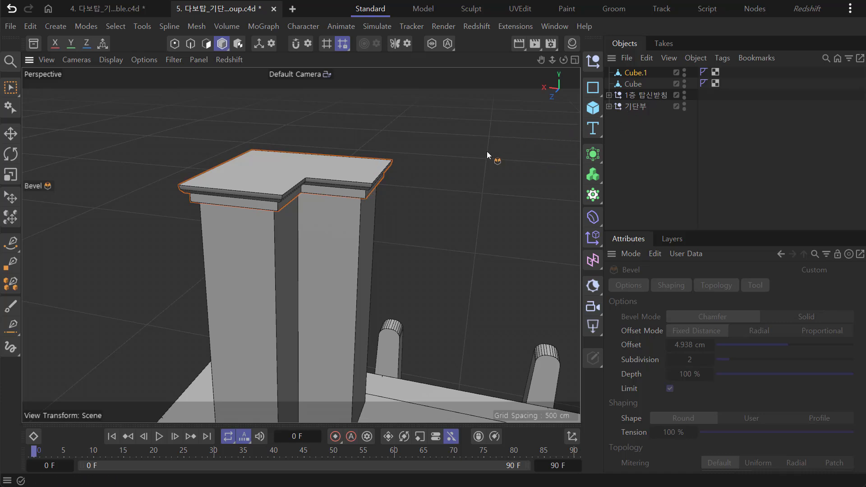
middle_click(464, 157)
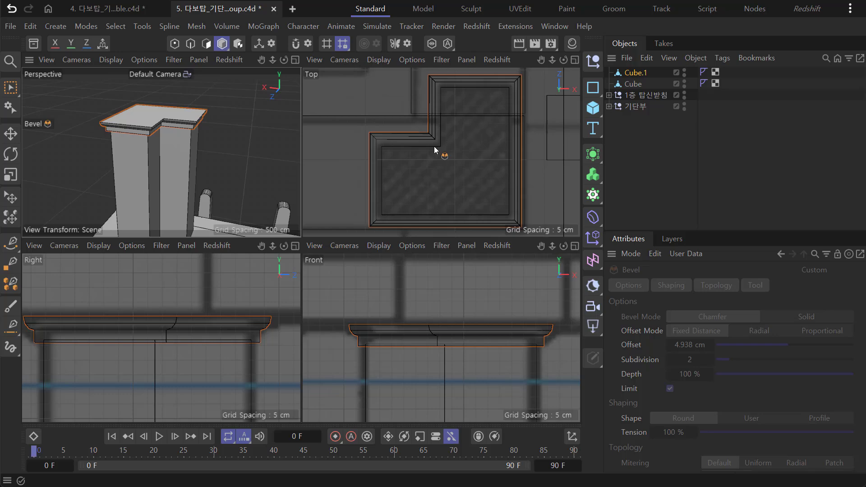
middle_click(411, 137)
scroll(333, 219, down, 10)
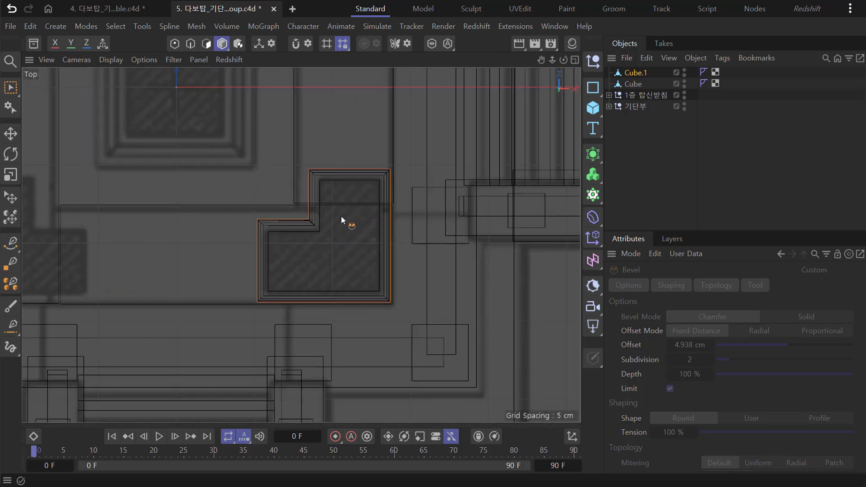
middle_drag(360, 239, 388, 291)
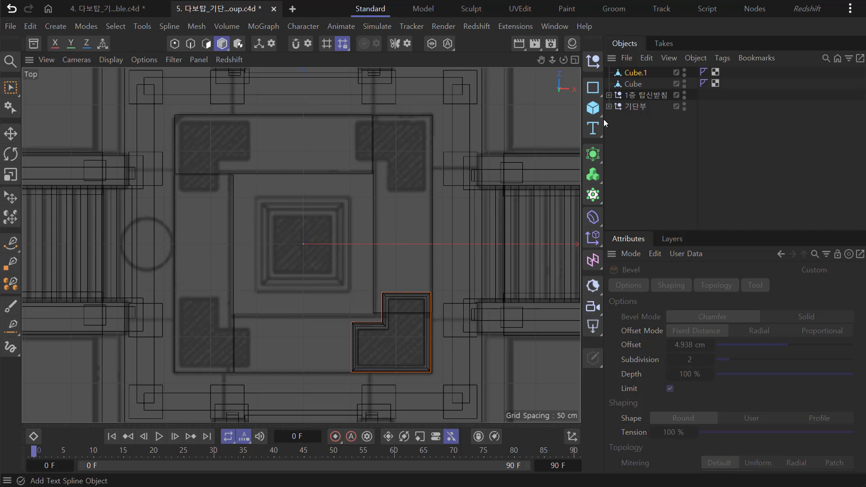
click(593, 61)
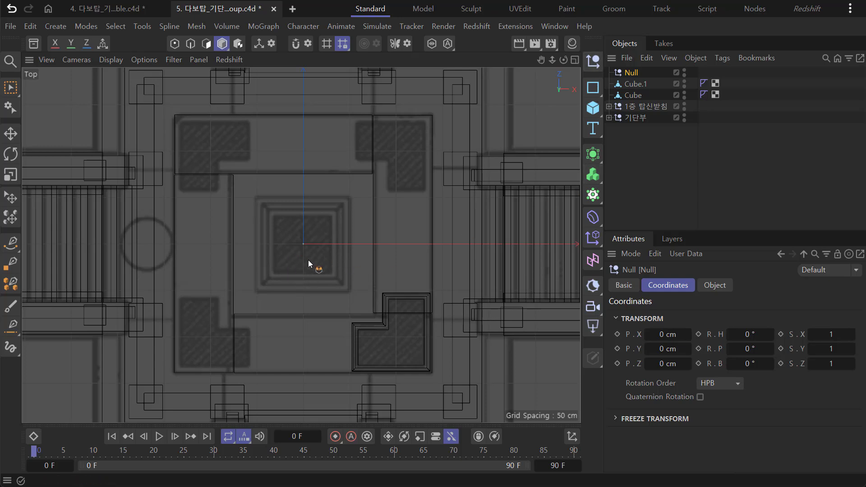
click(11, 87)
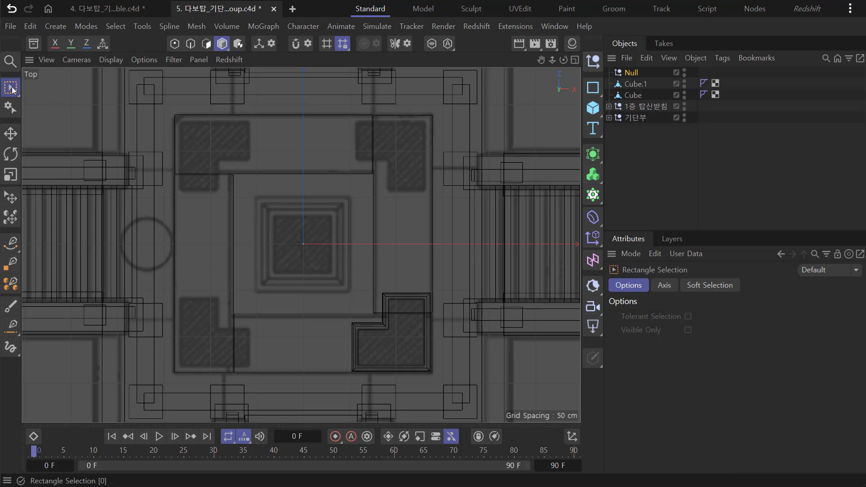
click(634, 95)
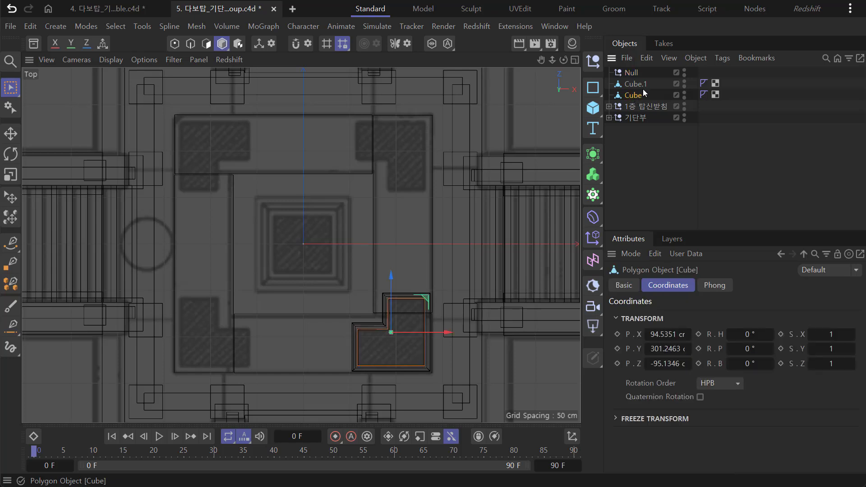
ctrl+click(639, 83)
drag(639, 83, 637, 76)
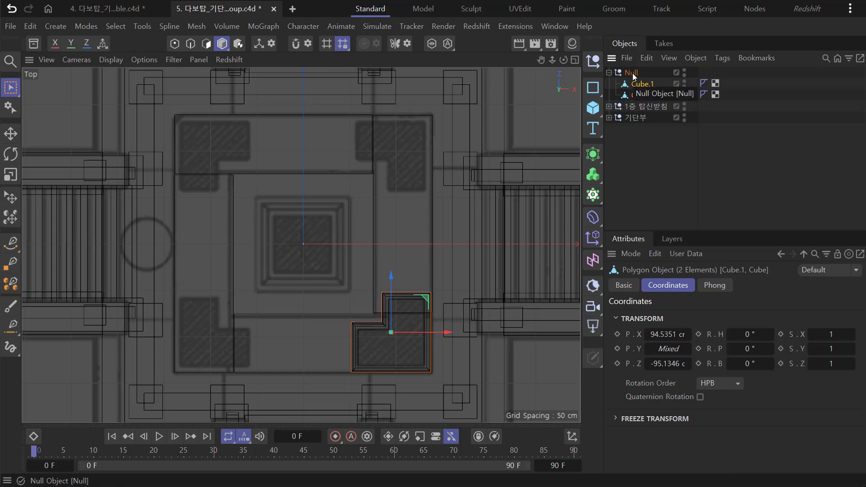
Rotate copies of the pillar's null in 90° increments about the centre onto the other three corners, and collapse all four groups.
click(631, 73)
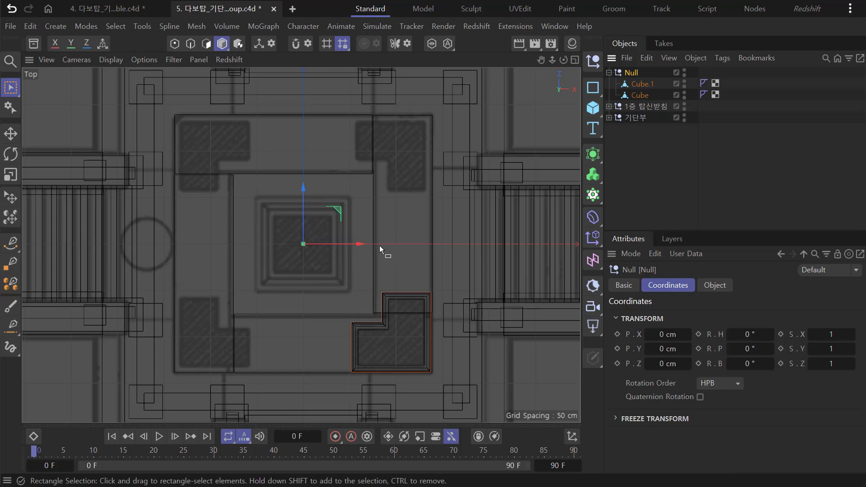
key(r)
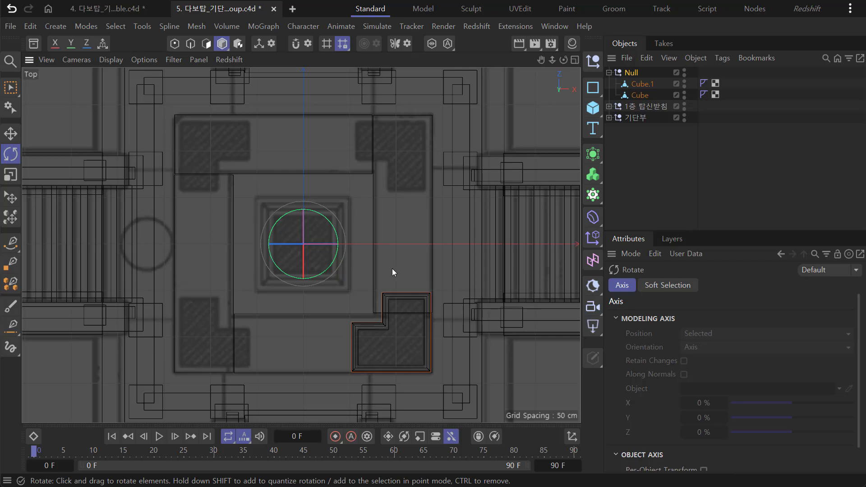
drag(342, 259, 332, 186)
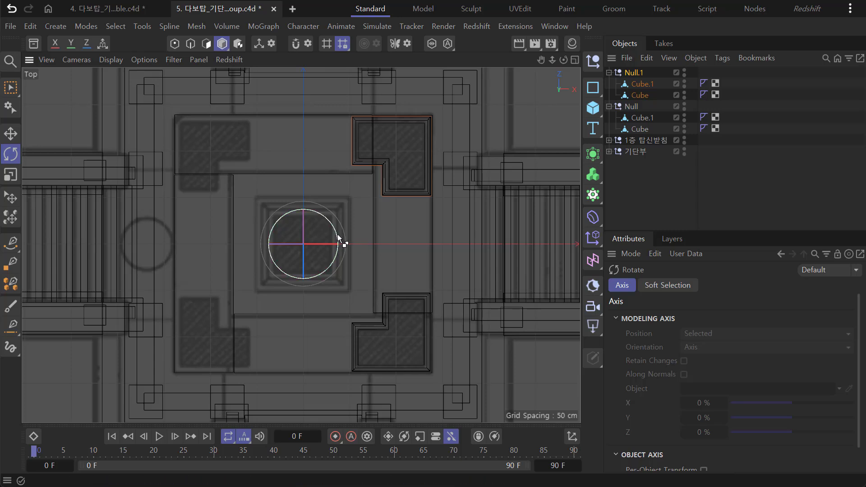
drag(337, 234, 290, 201)
ctrl+drag(331, 224, 281, 214)
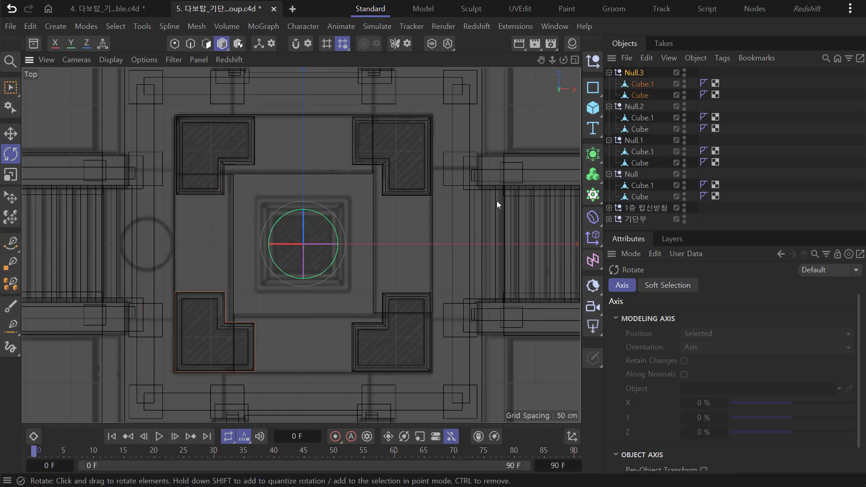
click(609, 72)
click(608, 84)
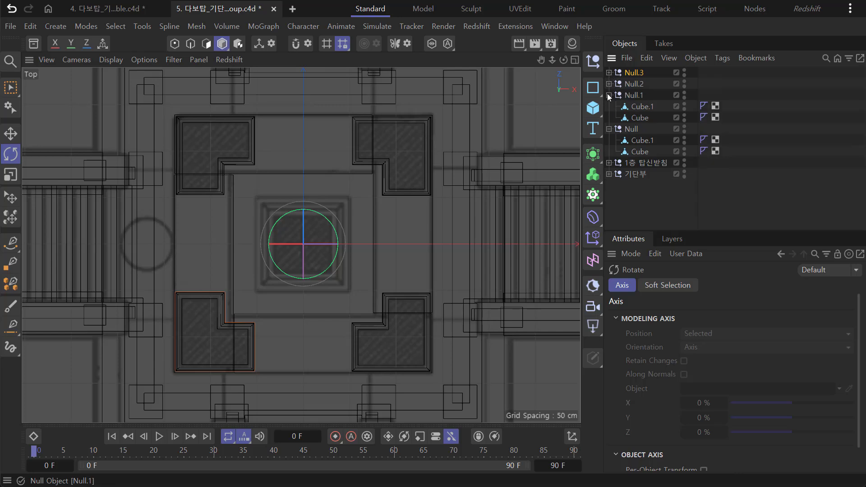
click(609, 95)
click(608, 107)
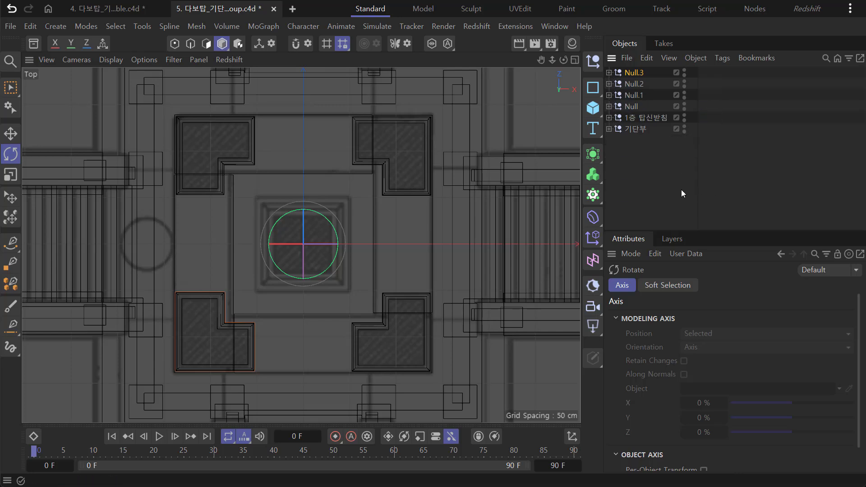
Look up the pillar's name in the labelled reference drawing and create a new null named 1층 탑신기둥.
drag(865, 33, 708, 2)
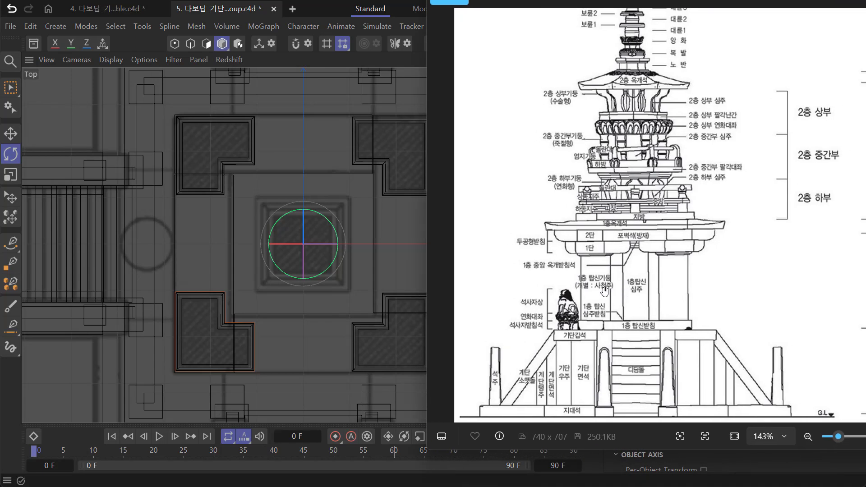
drag(688, 2, 865, 135)
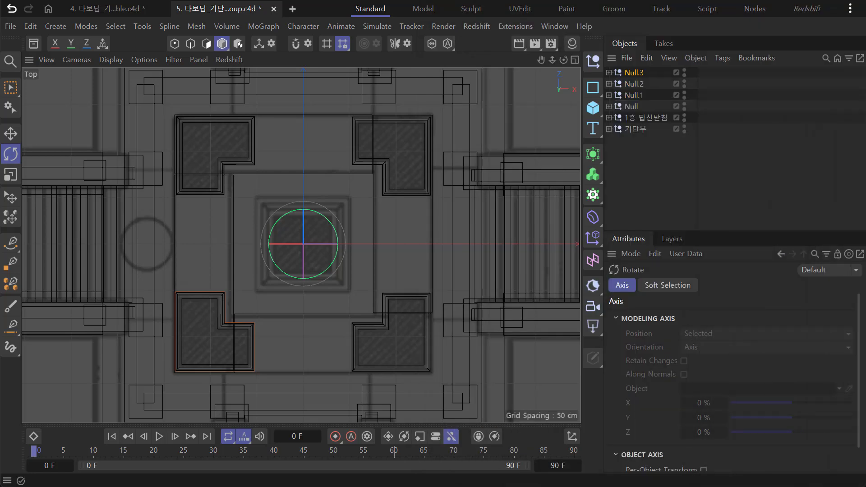
click(593, 61)
double_click(640, 73)
text(1)
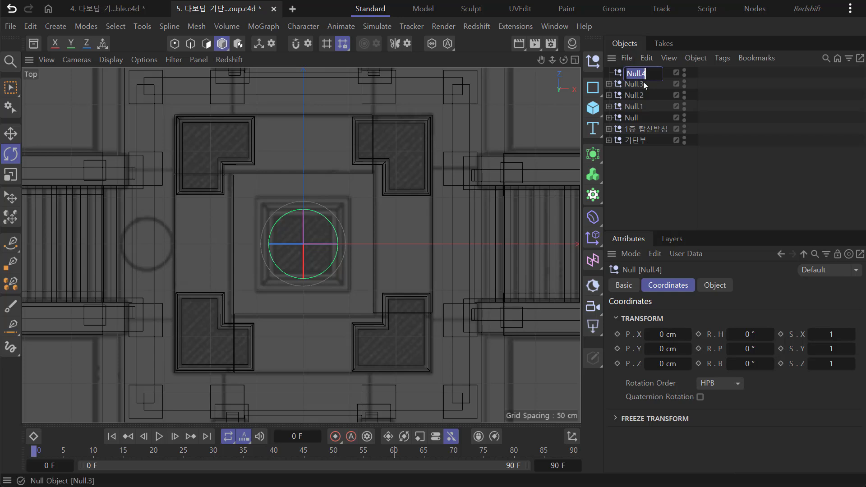
text(층 탑신기둥)
key(Return)
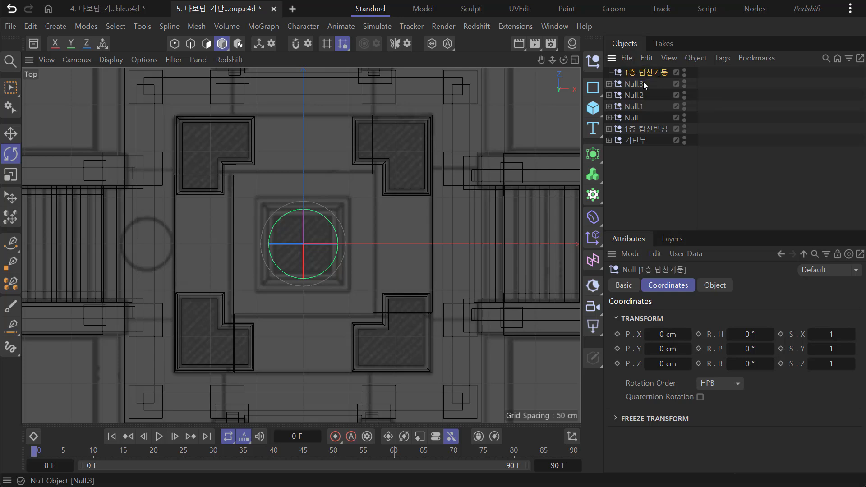
Nest the four corner pillar groups inside the 1층 탑신기둥 null, collapse it, and inspect the pillars on the base in Perspective view.
click(636, 84)
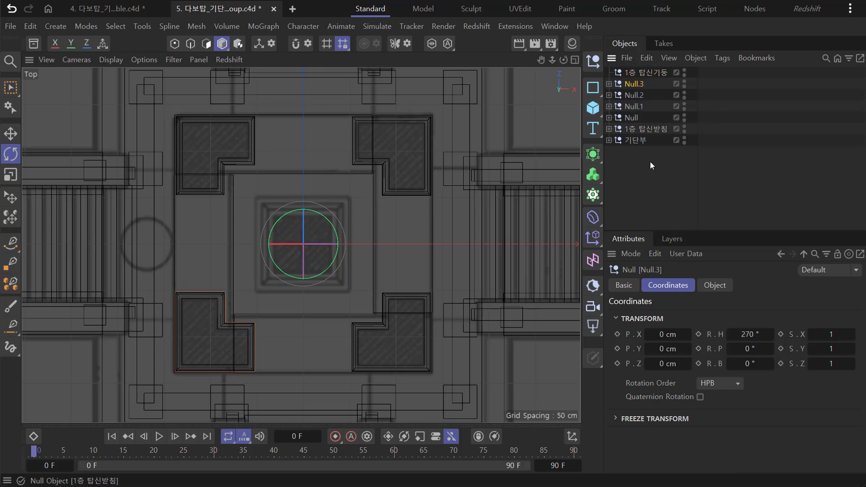
shift+click(634, 118)
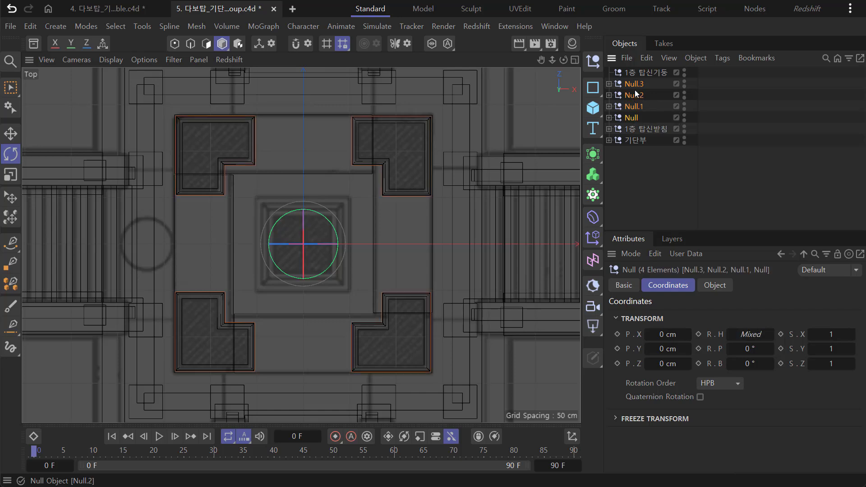
drag(633, 87, 640, 72)
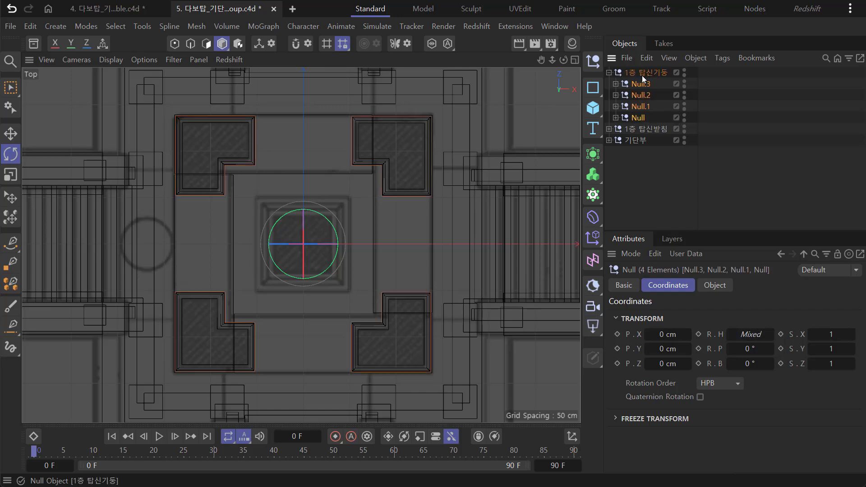
click(609, 72)
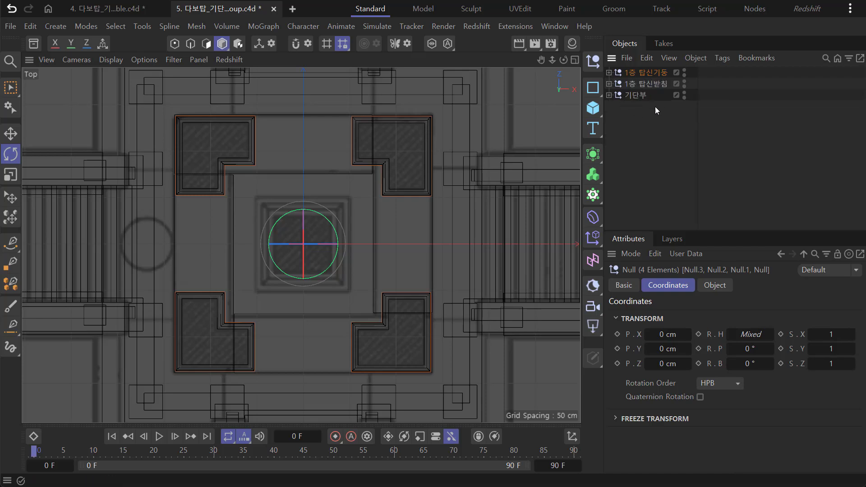
middle_click(373, 229)
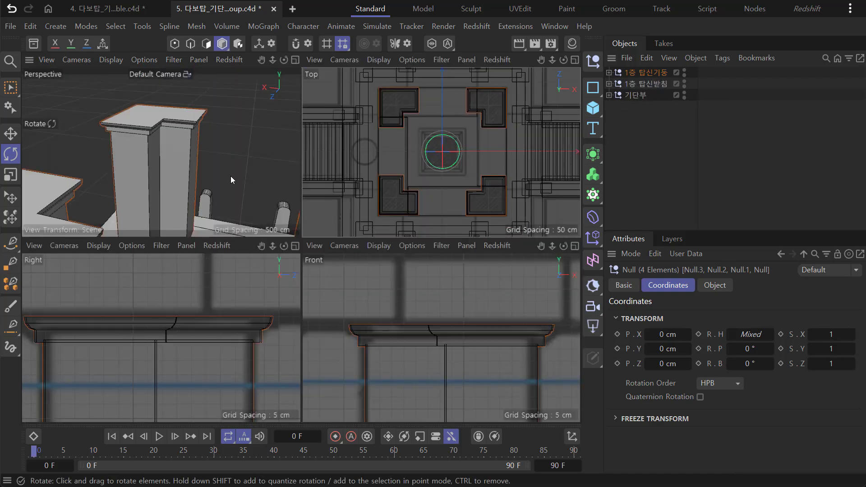
scroll(235, 181, down, 8)
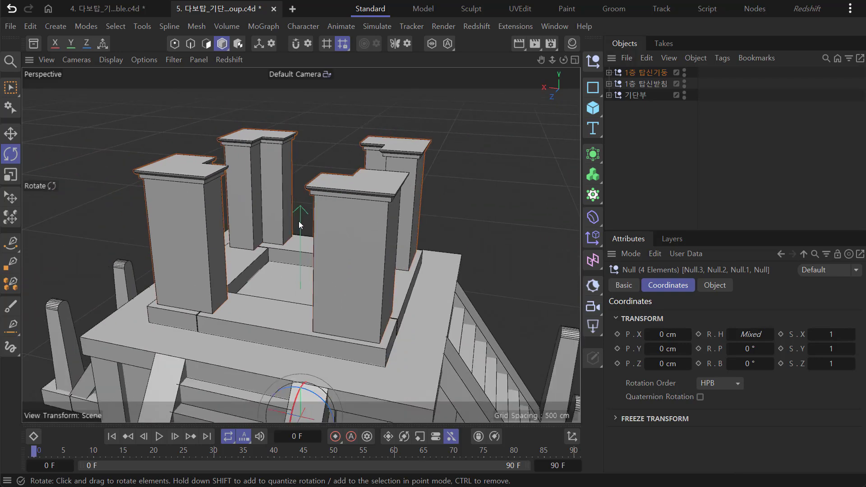
alt+drag(305, 266, 403, 264)
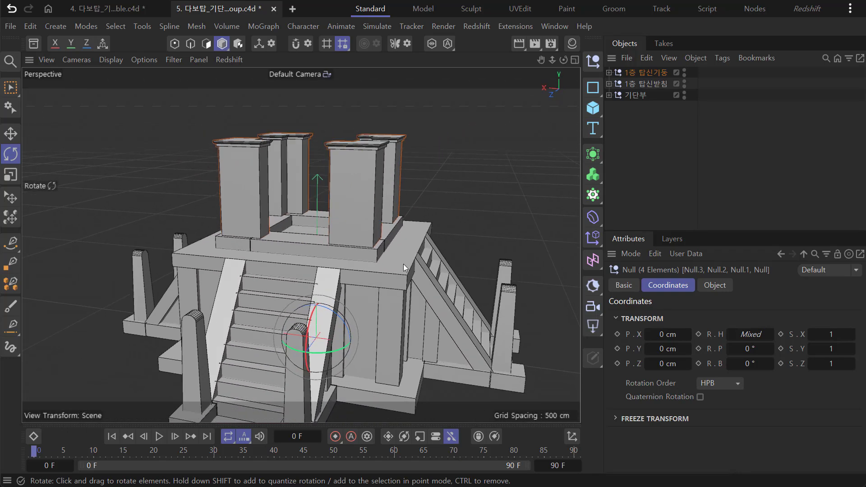